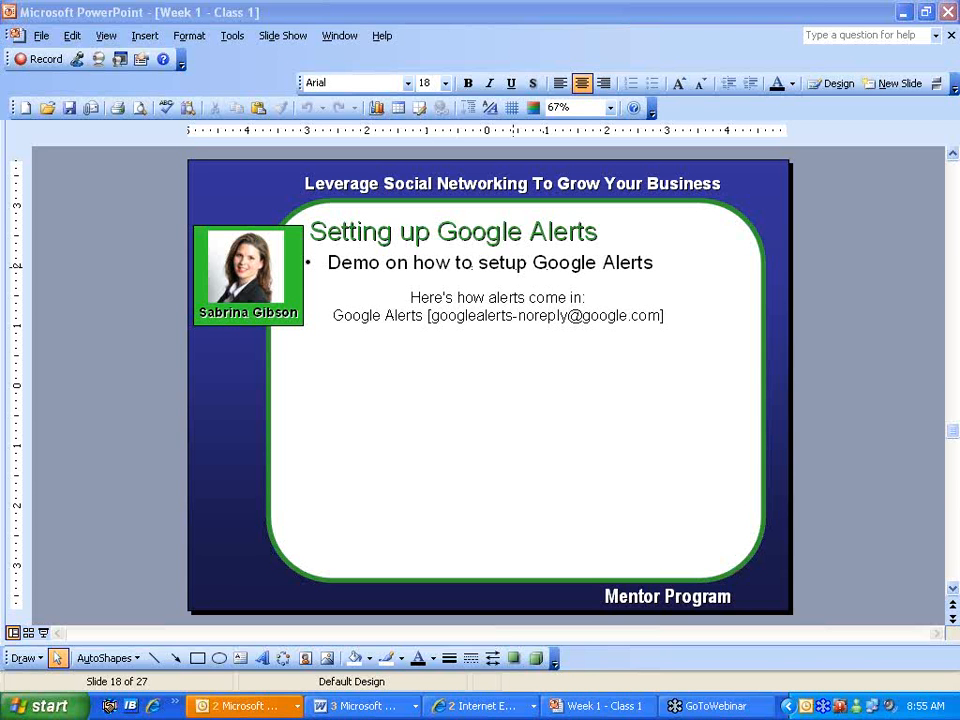
- Bring the Google browser window to the front from the taskbar
{"action": "left_click", "coordinate": [474, 700]}
{"action": "left_click", "coordinate": [474, 697]}
{"action": "left_click", "coordinate": [474, 703]}
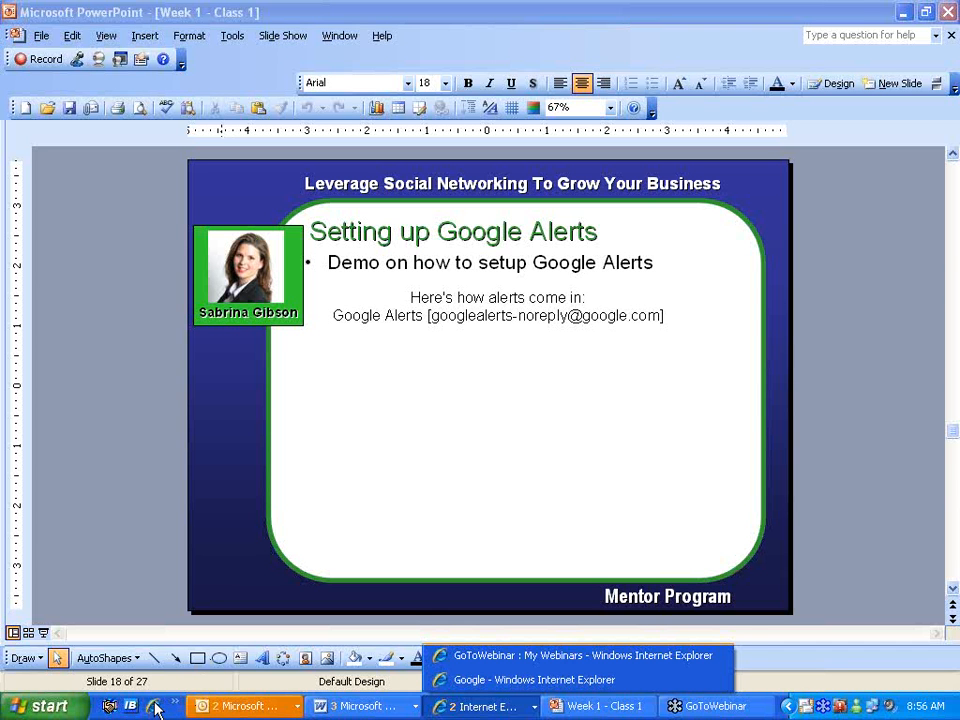
{"action": "left_click", "coordinate": [153, 706]}
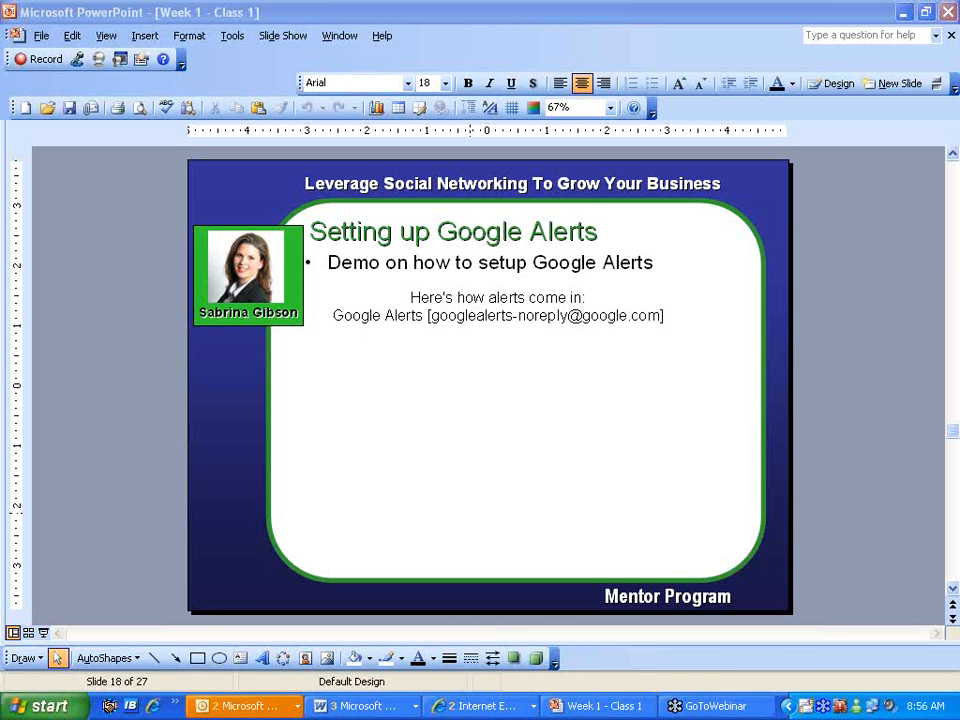
{"action": "left_click", "coordinate": [487, 707]}
{"action": "left_click", "coordinate": [503, 680]}
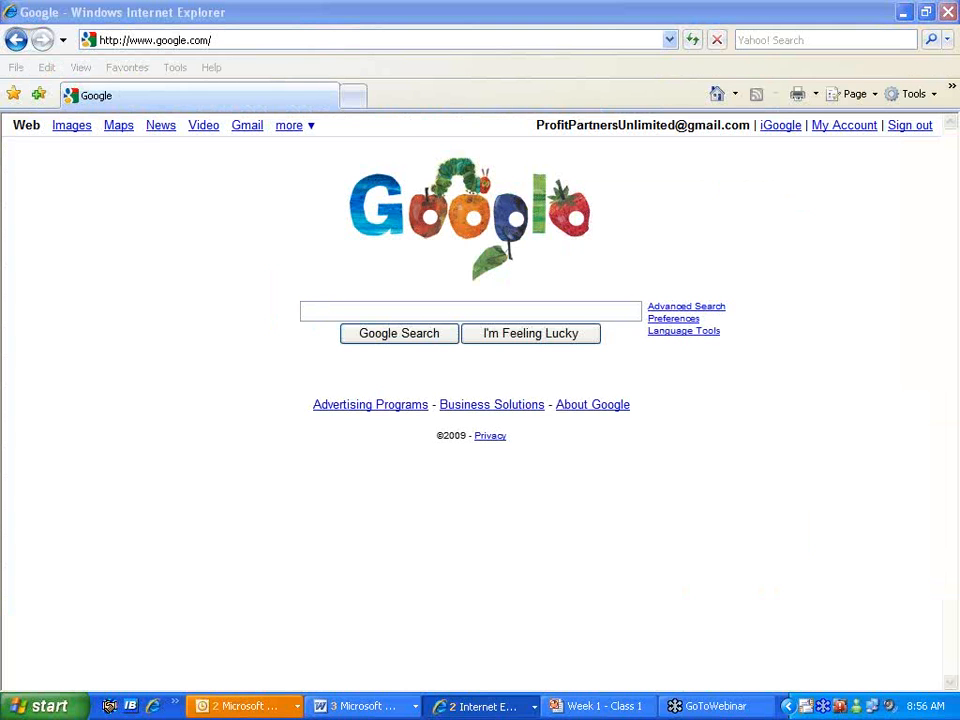
{"action": "left_click", "coordinate": [423, 308]}
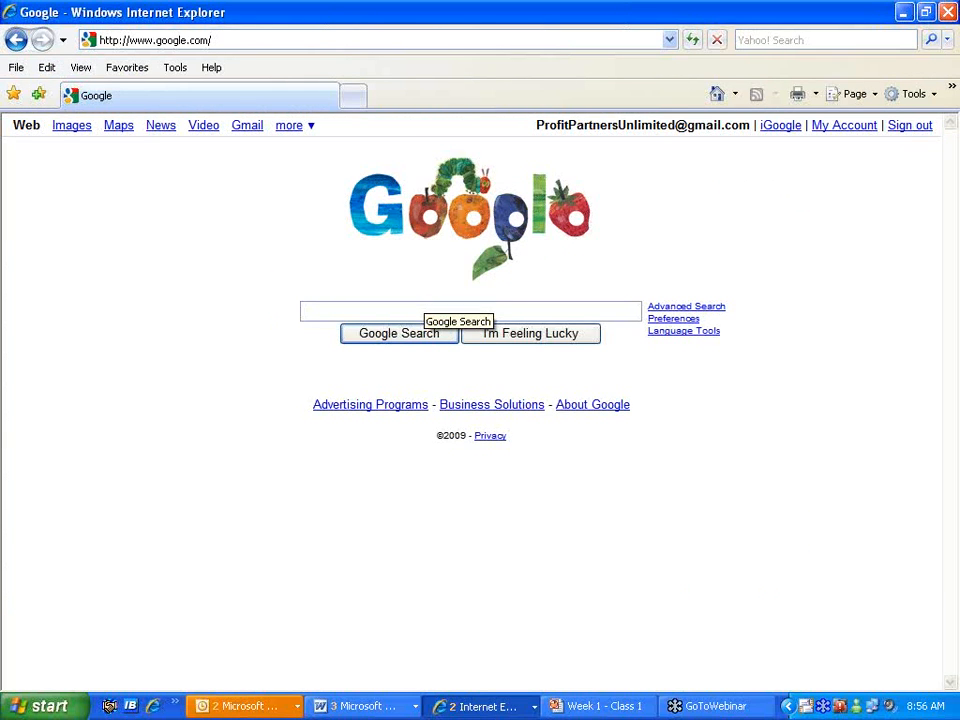
- Sign out of the current Google account and go to the Google sign-in page
{"action": "left_click", "coordinate": [914, 131]}
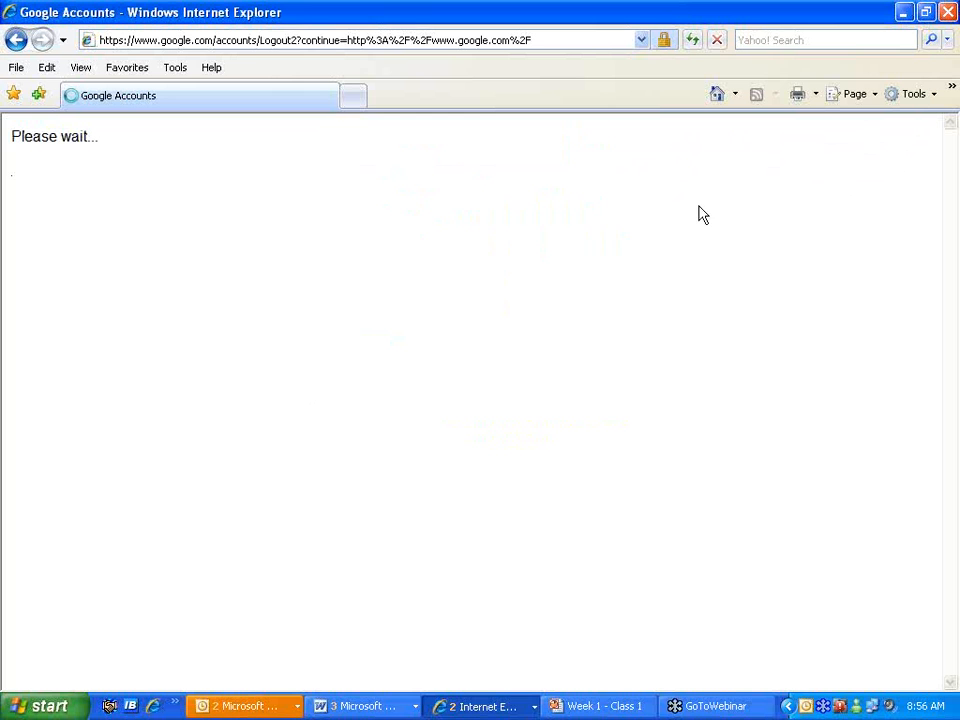
{"action": "left_click", "coordinate": [947, 13]}
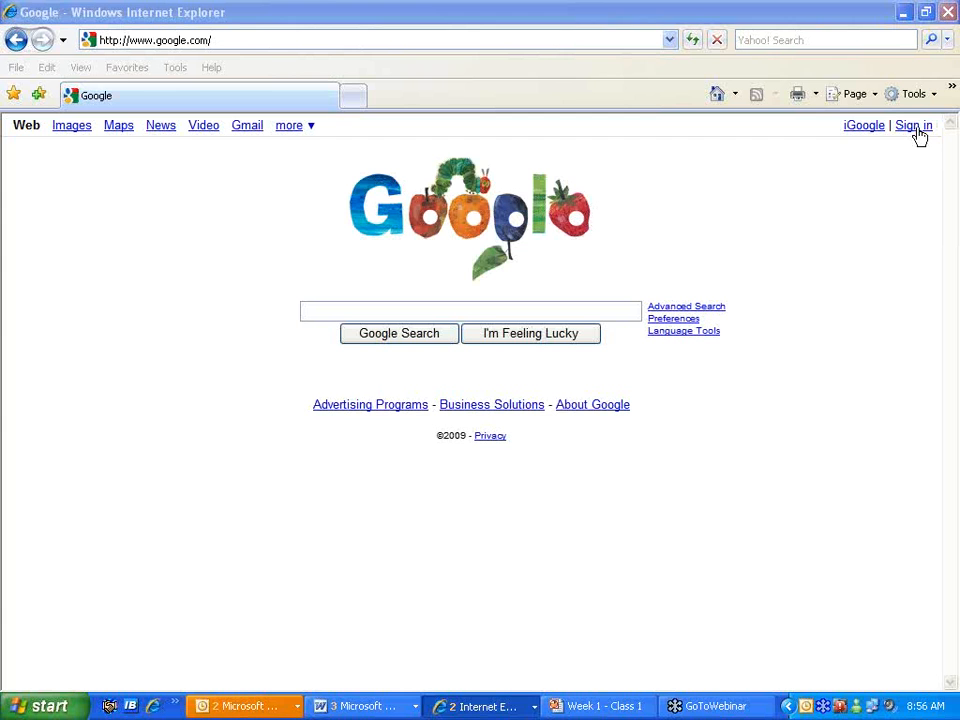
{"action": "left_click", "coordinate": [916, 127]}
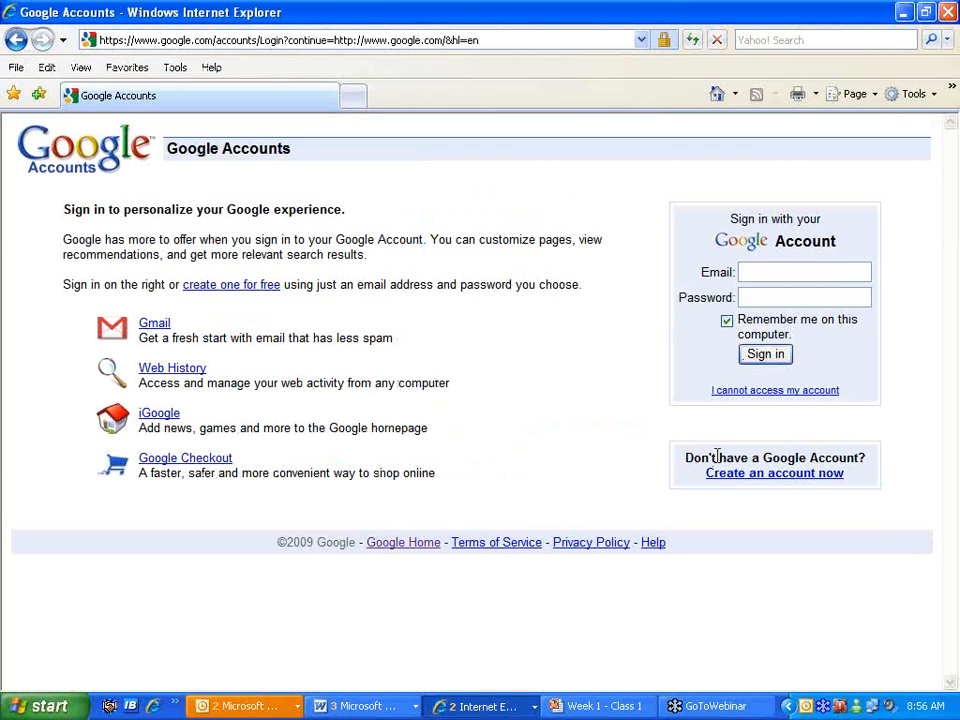
- Open the Create a Google Account form and look over it
{"action": "left_click", "coordinate": [771, 477]}
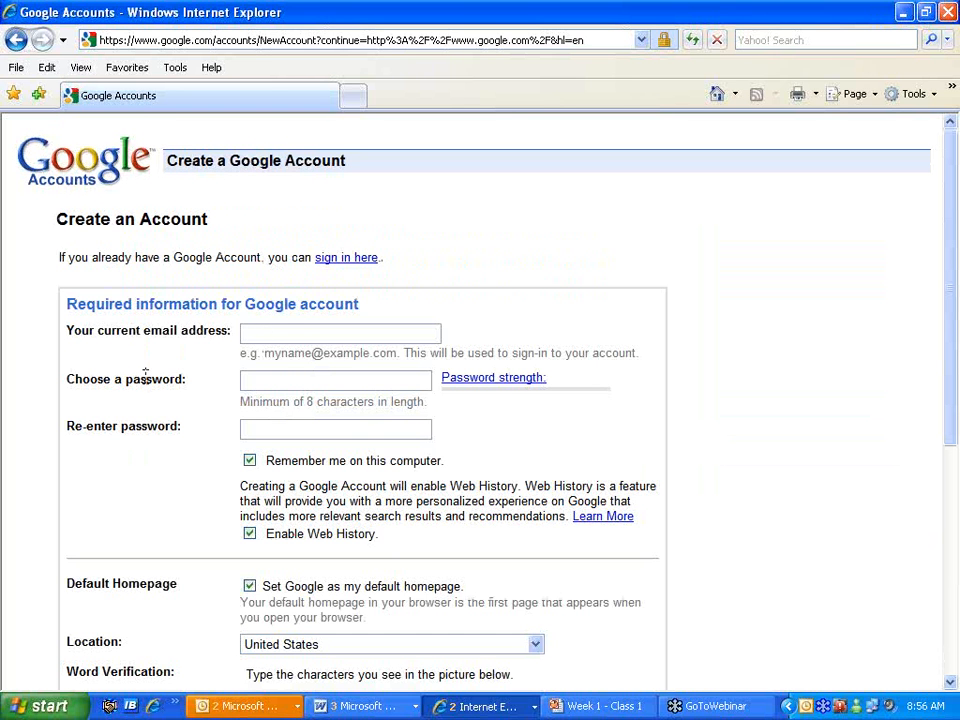
{"action": "type", "text": "i"}
{"action": "scroll", "coordinate": [497, 432], "scroll_direction": "down", "scroll_amount": 3}
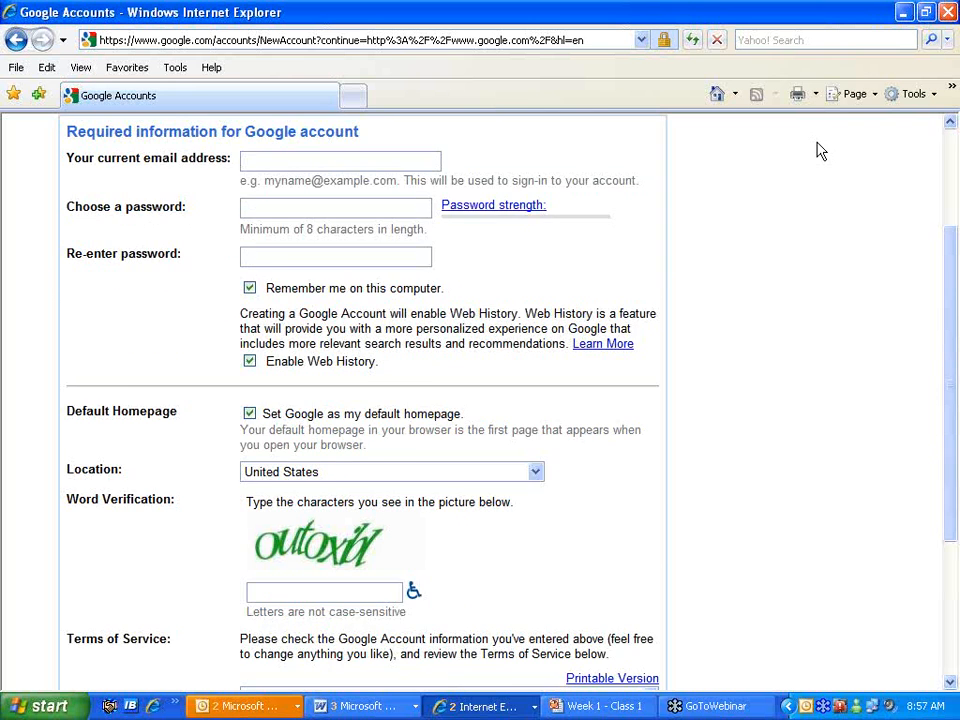
{"action": "scroll", "coordinate": [816, 152], "scroll_direction": "up", "scroll_amount": 3}
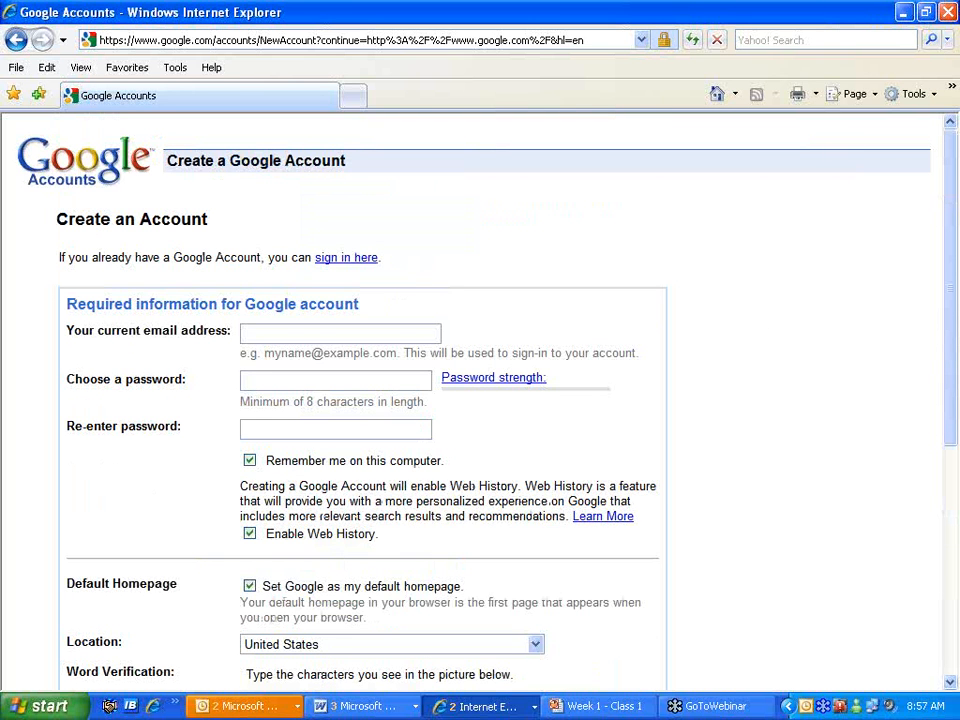
{"action": "scroll", "coordinate": [398, 472], "scroll_direction": "down", "scroll_amount": 2}
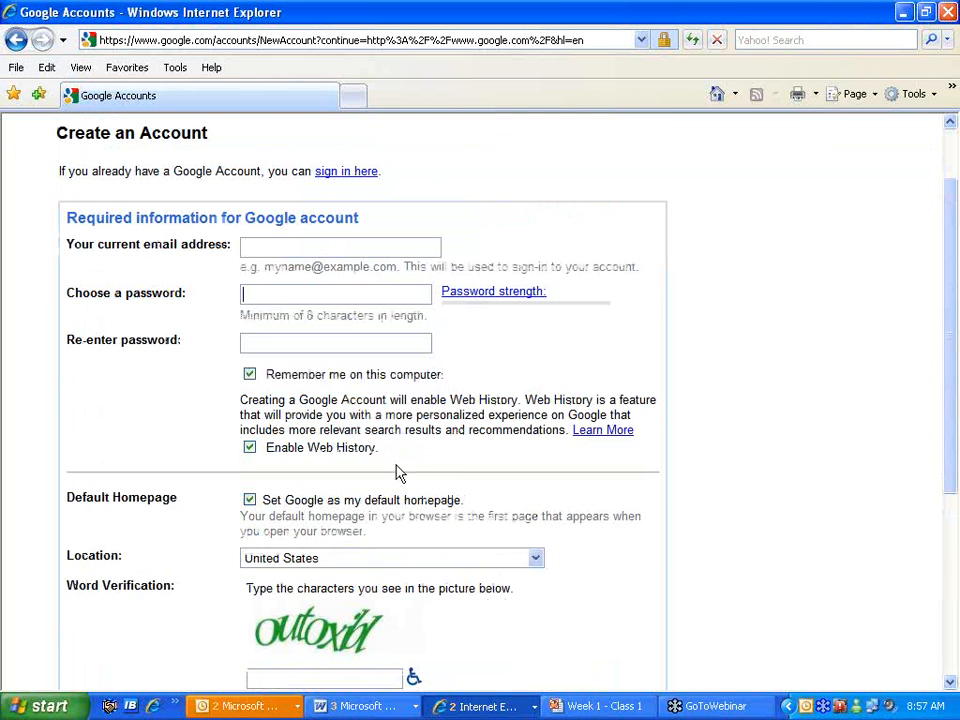
{"action": "scroll", "coordinate": [450, 463], "scroll_direction": "down", "scroll_amount": 2}
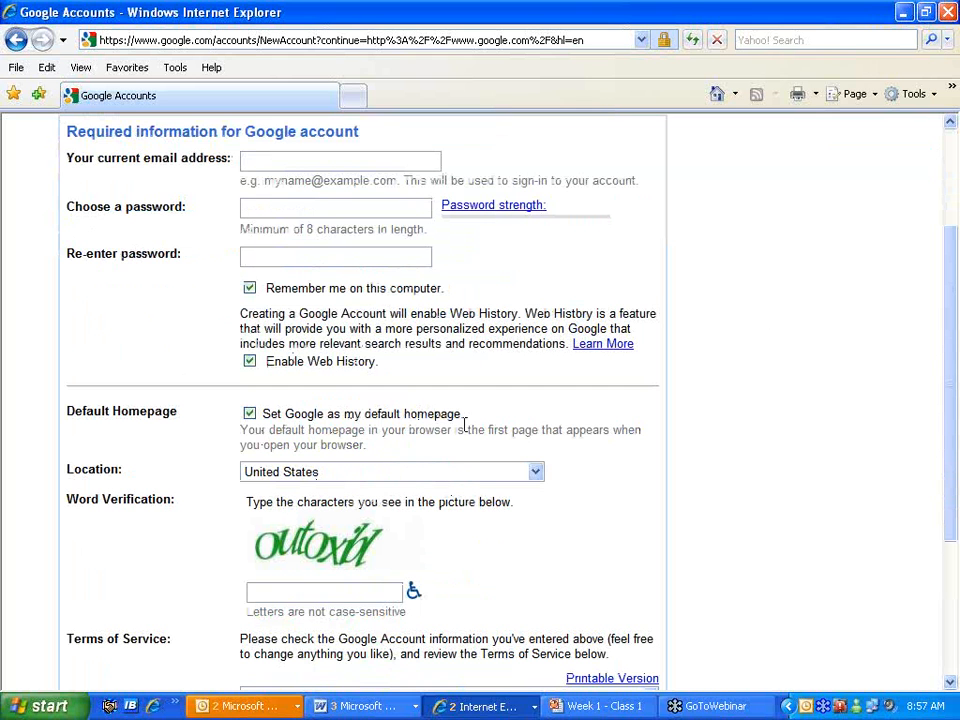
- Check 'Set Google as my default homepage' and keep Location as United States
{"action": "left_click", "coordinate": [251, 416]}
{"action": "scroll", "coordinate": [405, 454], "scroll_direction": "down", "scroll_amount": 2}
{"action": "left_click", "coordinate": [536, 387]}
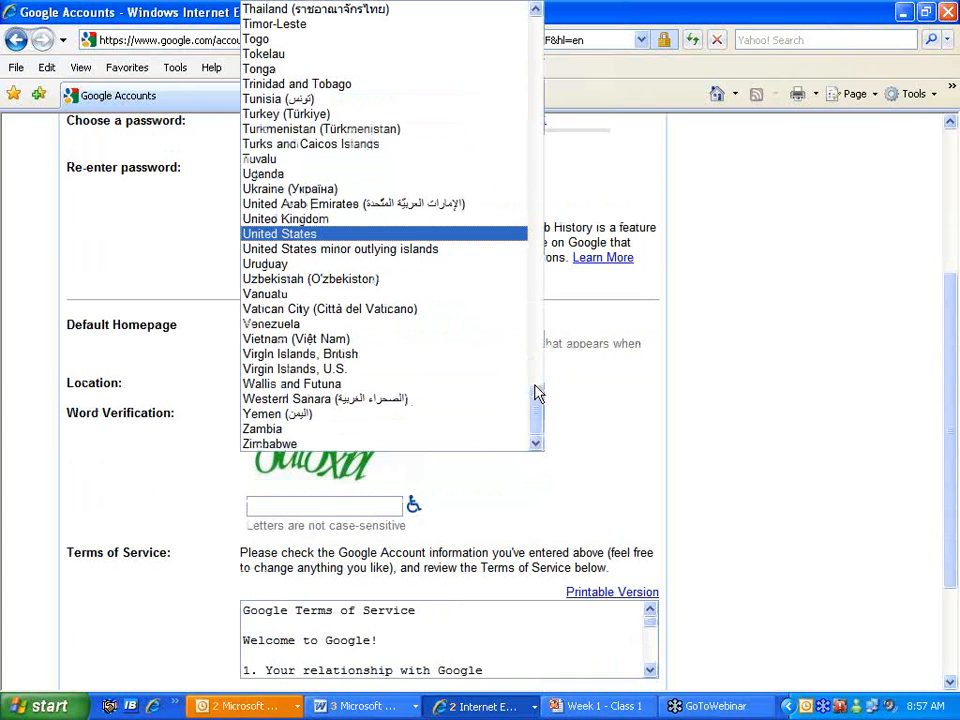
{"action": "left_click", "coordinate": [268, 236]}
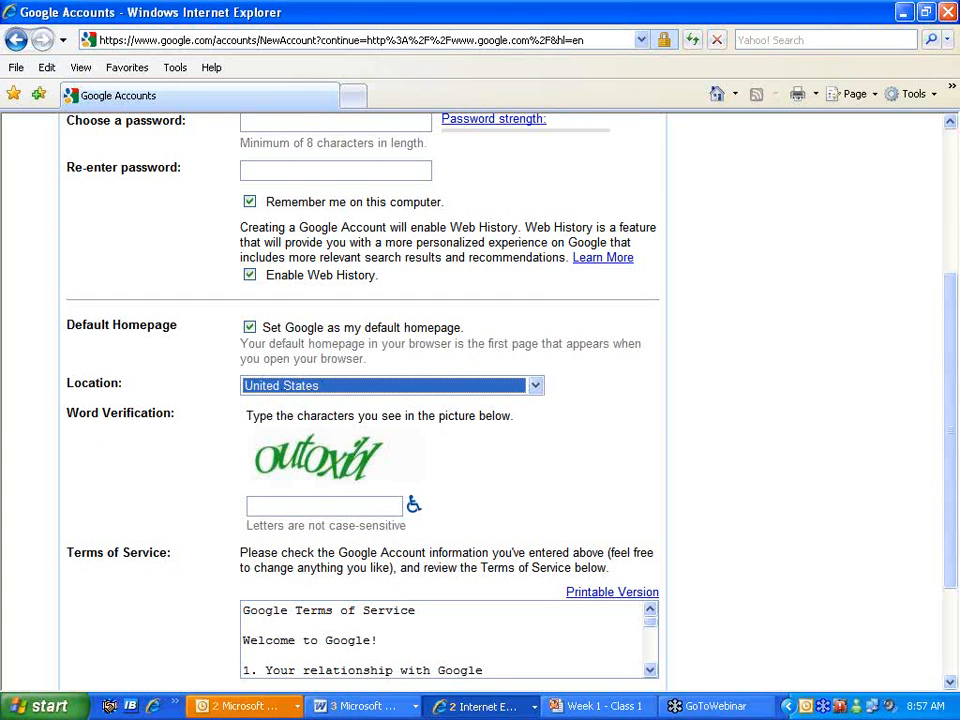
- Scroll through the Terms of Service on the registration form
{"action": "scroll", "coordinate": [504, 433], "scroll_direction": "down", "scroll_amount": 2}
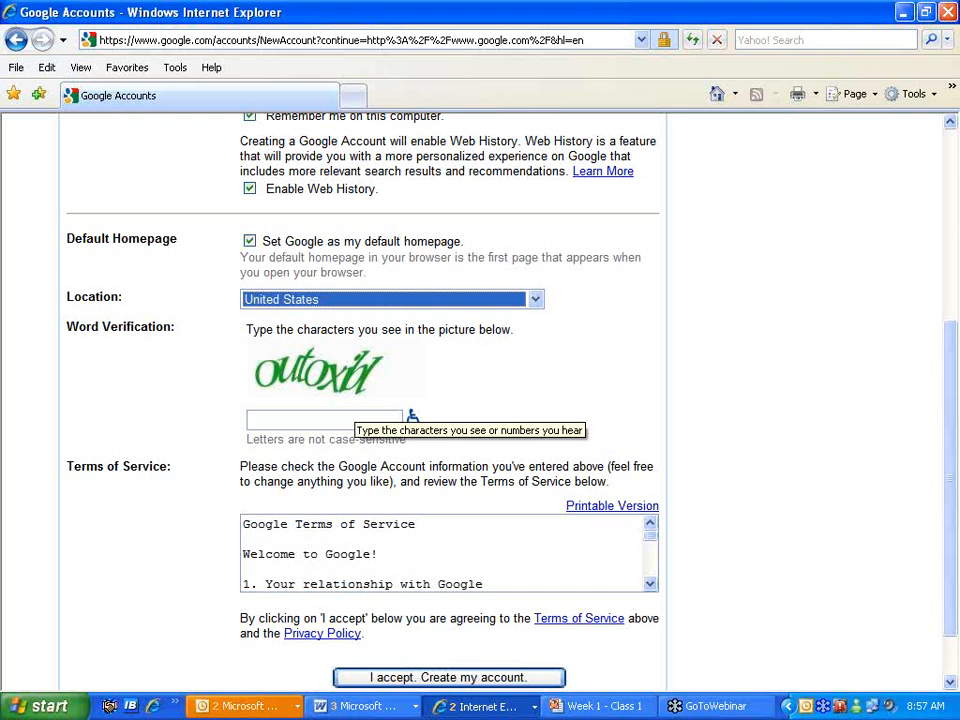
{"action": "scroll", "coordinate": [497, 463], "scroll_direction": "down", "scroll_amount": 1}
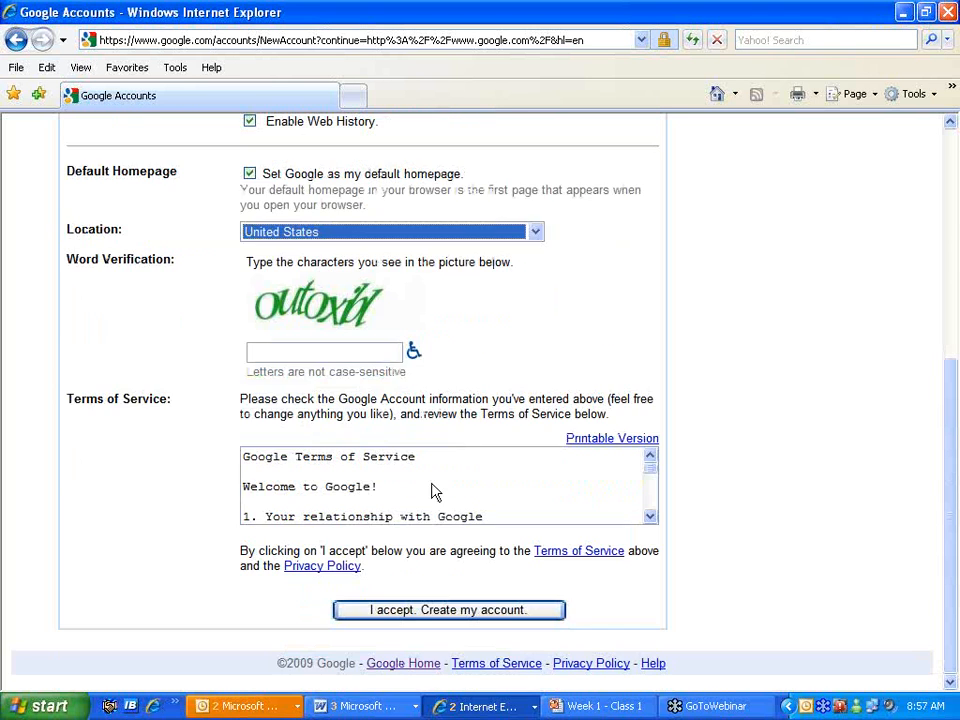
{"action": "scroll", "coordinate": [298, 462], "scroll_direction": "down", "scroll_amount": 4}
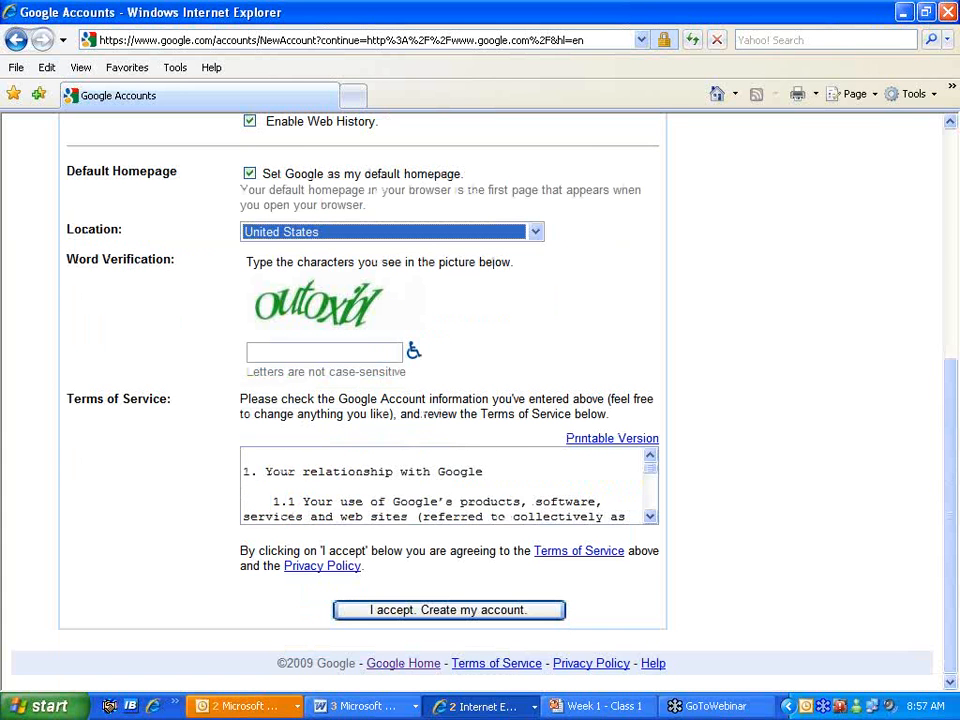
{"action": "scroll", "coordinate": [305, 484], "scroll_direction": "down", "scroll_amount": 7}
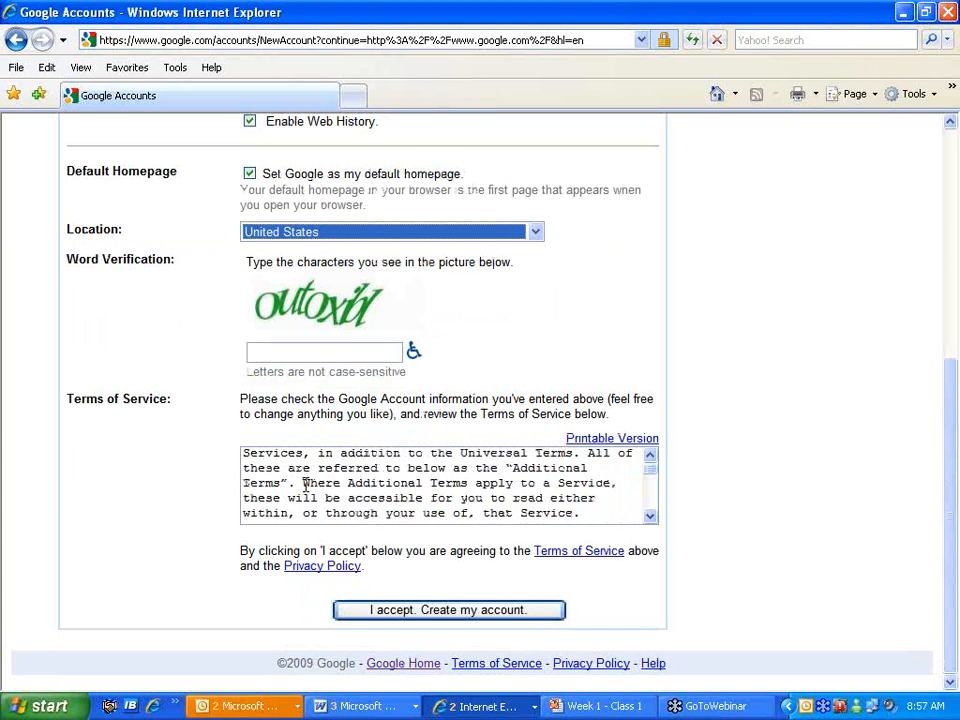
{"action": "scroll", "coordinate": [295, 484], "scroll_direction": "down", "scroll_amount": 1}
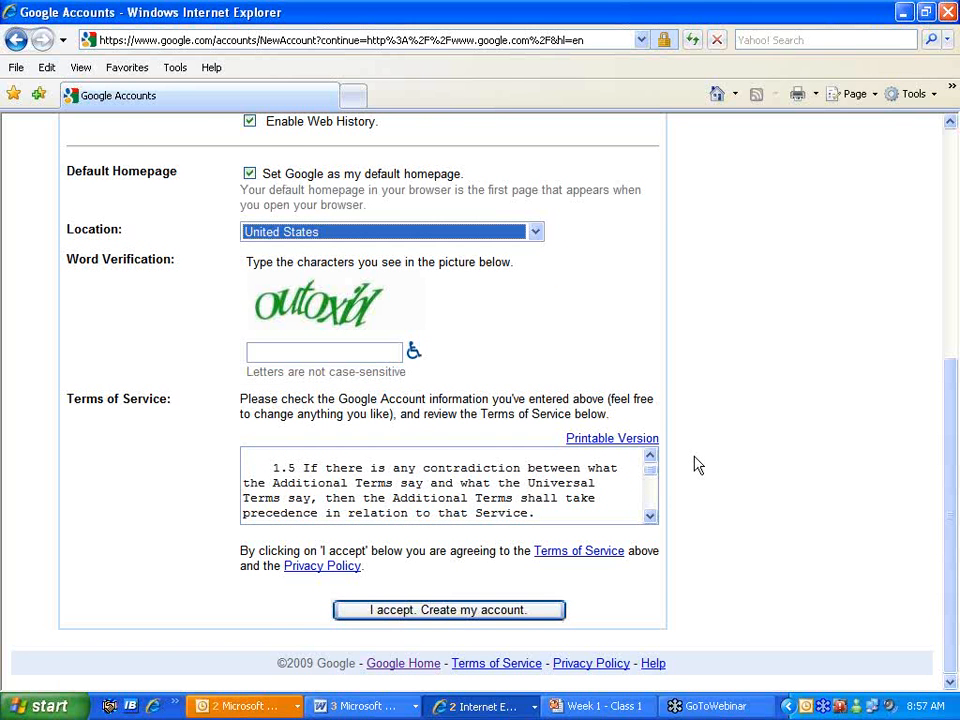
{"action": "scroll", "coordinate": [696, 463], "scroll_direction": "up", "scroll_amount": 5}
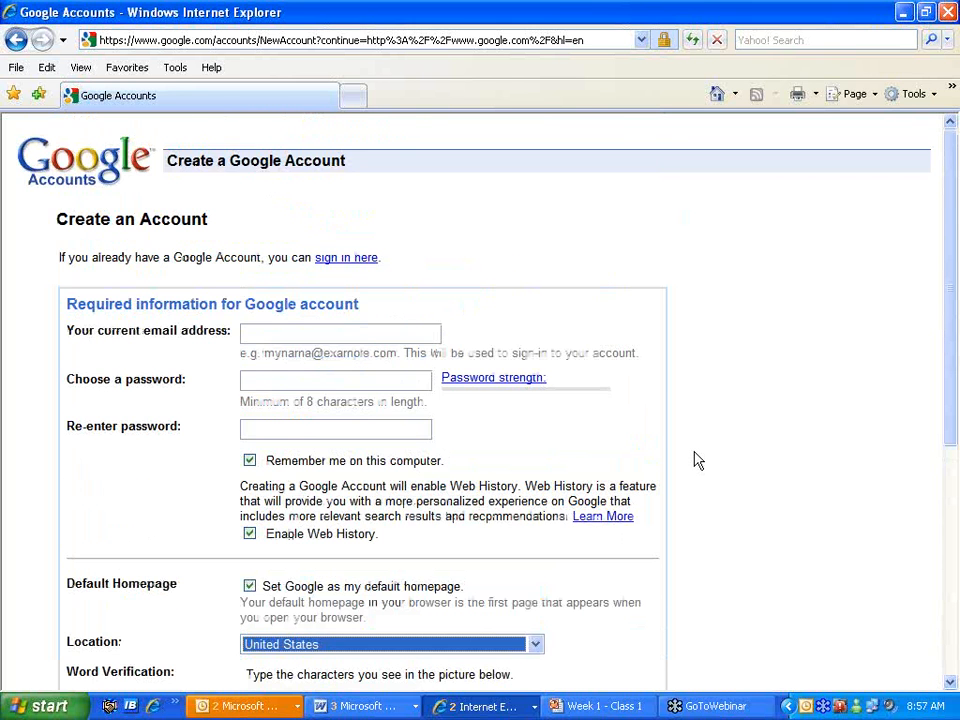
{"action": "scroll", "coordinate": [697, 460], "scroll_direction": "down", "scroll_amount": 4}
{"action": "scroll", "coordinate": [690, 420], "scroll_direction": "up", "scroll_amount": 3}
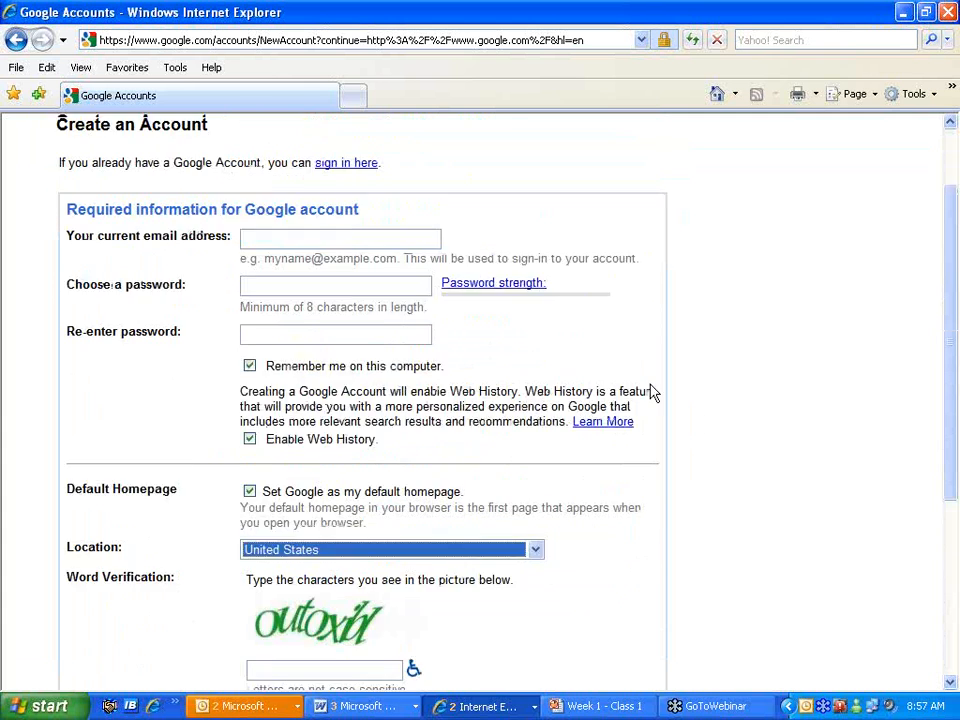
- Enter the account's e-mail address and the account password
{"action": "scroll", "coordinate": [640, 385], "scroll_direction": "up", "scroll_amount": 2}
{"action": "left_click", "coordinate": [331, 331]}
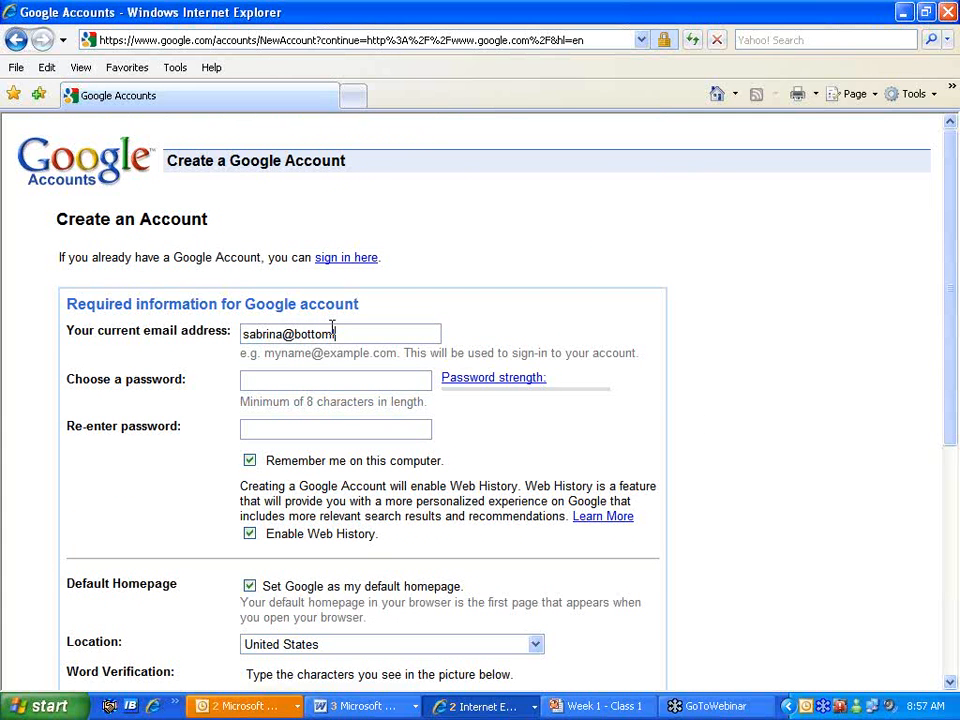
{"action": "key", "text": "Tab"}
{"action": "type", "text": "•••••"}
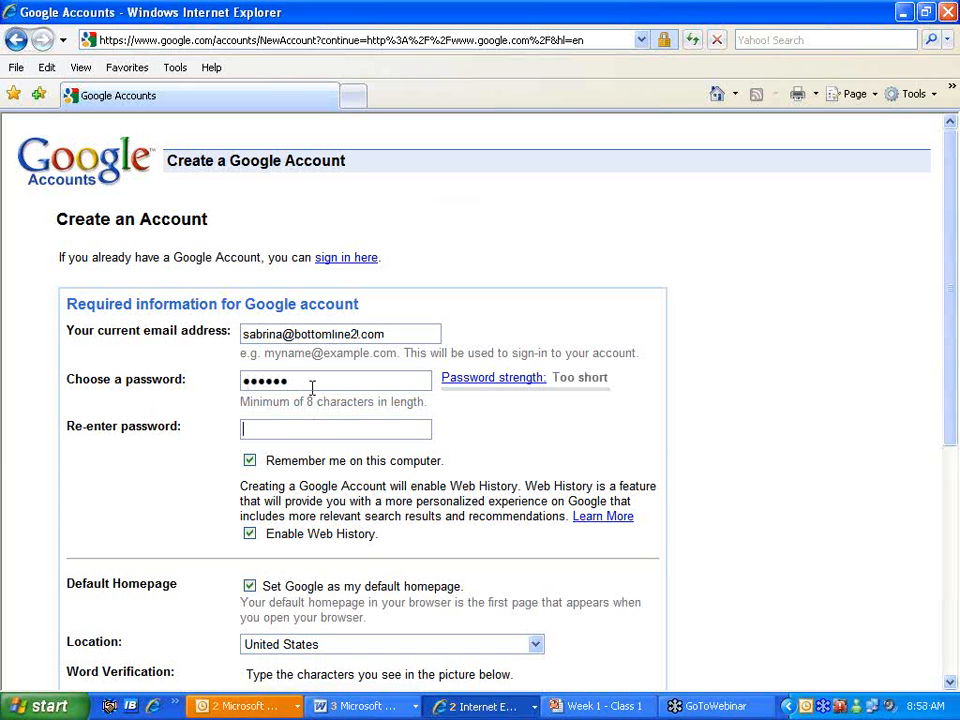
{"action": "left_click_drag", "start_coordinate": [300, 381], "coordinate": [176, 381]}
{"action": "type", "text": "•••••"}
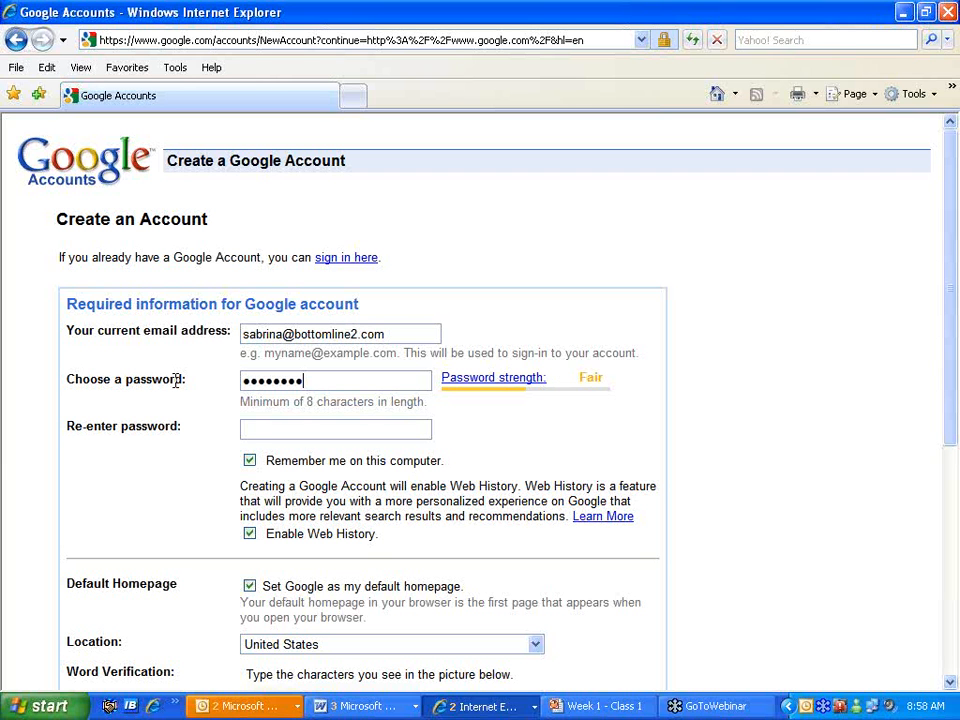
{"action": "type", "text": "••••••••"}
- Turn off Remember me, Enable Web History and Set Google as my default homepage
{"action": "left_click", "coordinate": [249, 460]}
{"action": "left_click", "coordinate": [249, 533]}
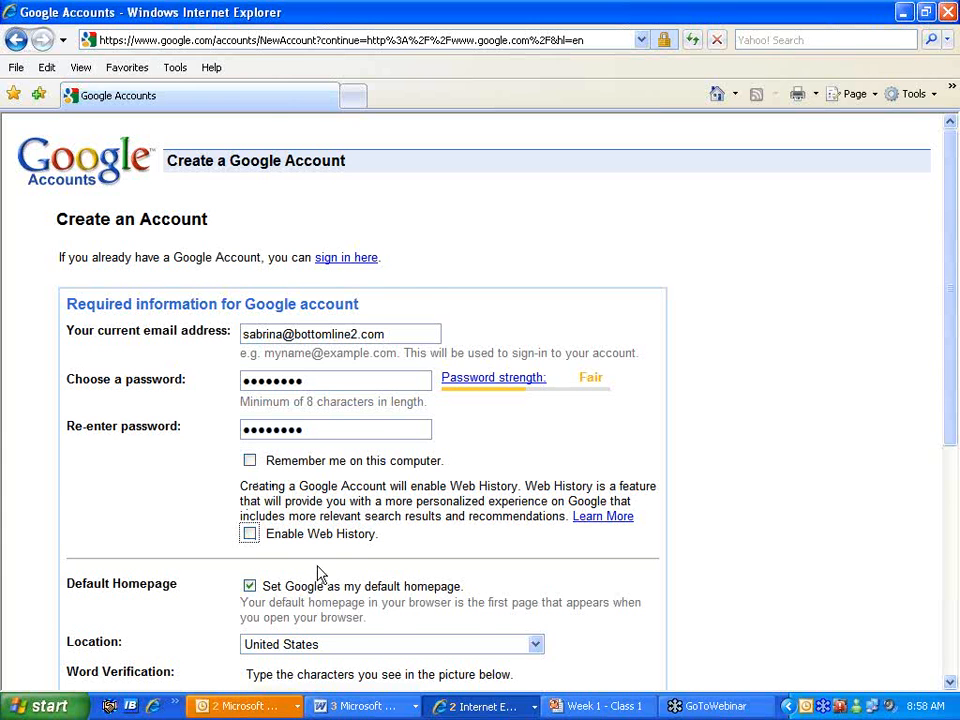
{"action": "scroll", "coordinate": [326, 566], "scroll_direction": "down", "scroll_amount": 3}
{"action": "left_click", "coordinate": [249, 415]}
{"action": "scroll", "coordinate": [617, 506], "scroll_direction": "down", "scroll_amount": 3}
- Enter the word verification characters and submit with 'I accept. Create my account.'
{"action": "left_click", "coordinate": [341, 420]}
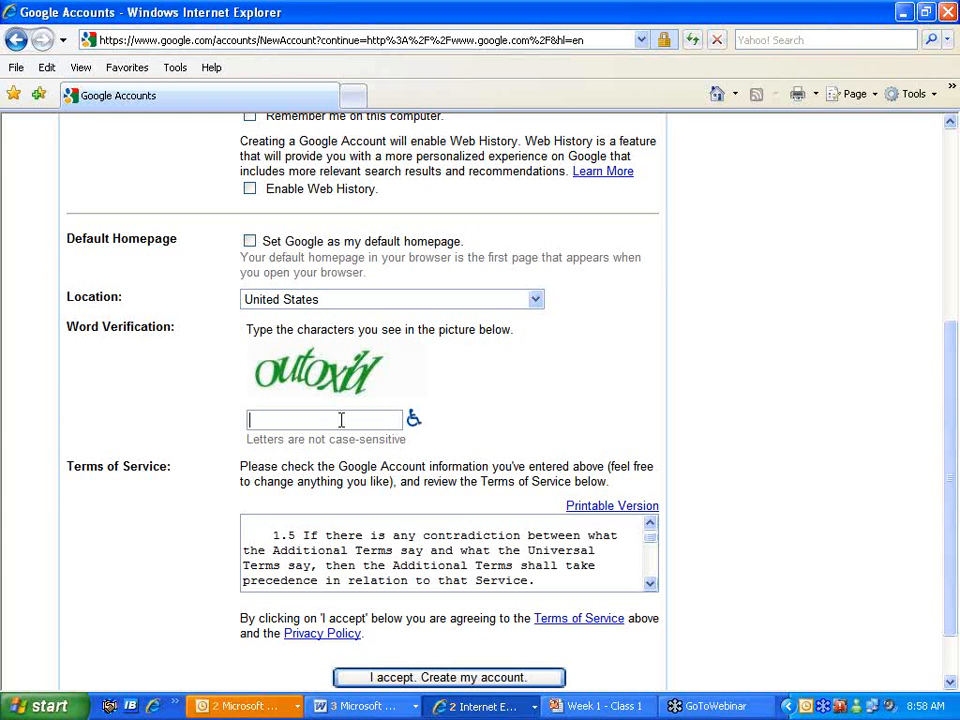
{"action": "type", "text": "ou"}
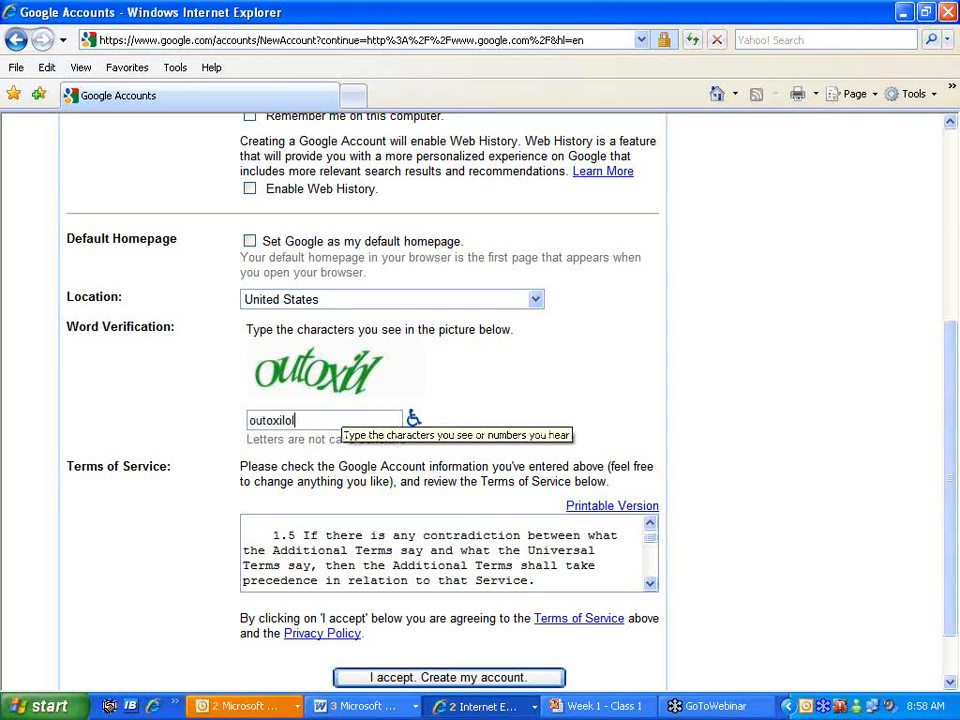
{"action": "type", "text": "toxilol"}
{"action": "scroll", "coordinate": [460, 617], "scroll_direction": "down", "scroll_amount": 2}
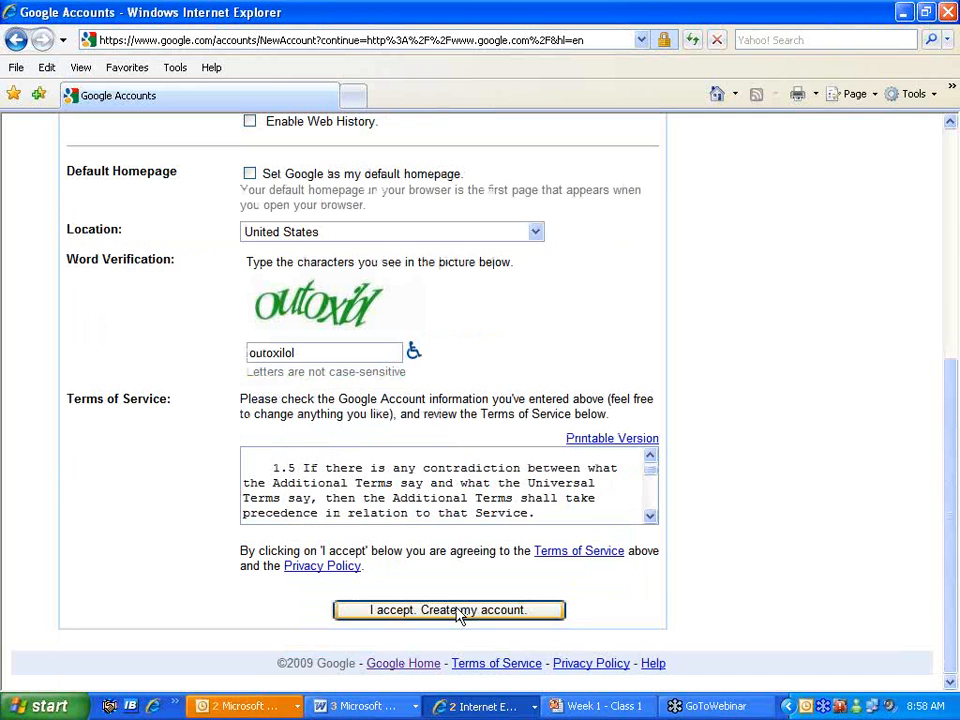
{"action": "left_click", "coordinate": [459, 614]}
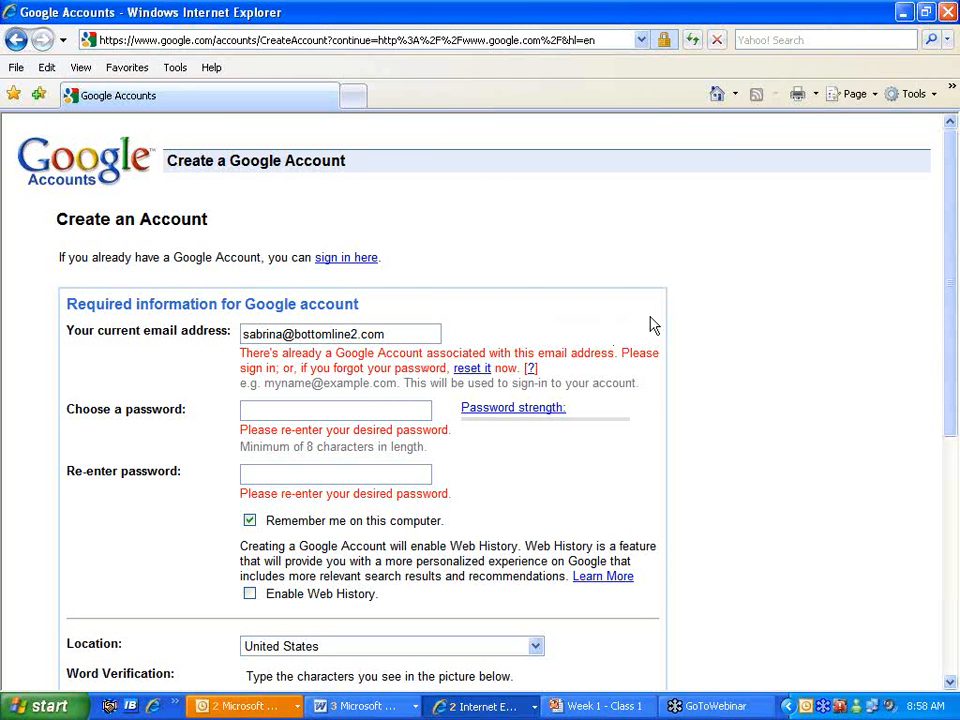
- Sign in to the existing account using the saved e-mail address and password
{"action": "left_click", "coordinate": [350, 259]}
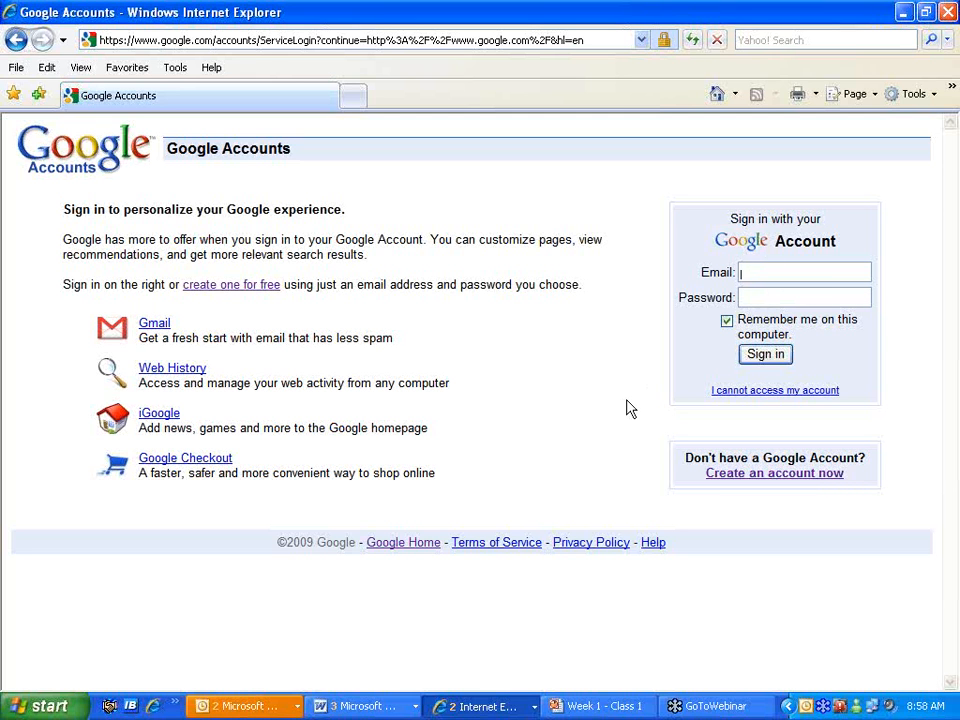
{"action": "type", "text": "s"}
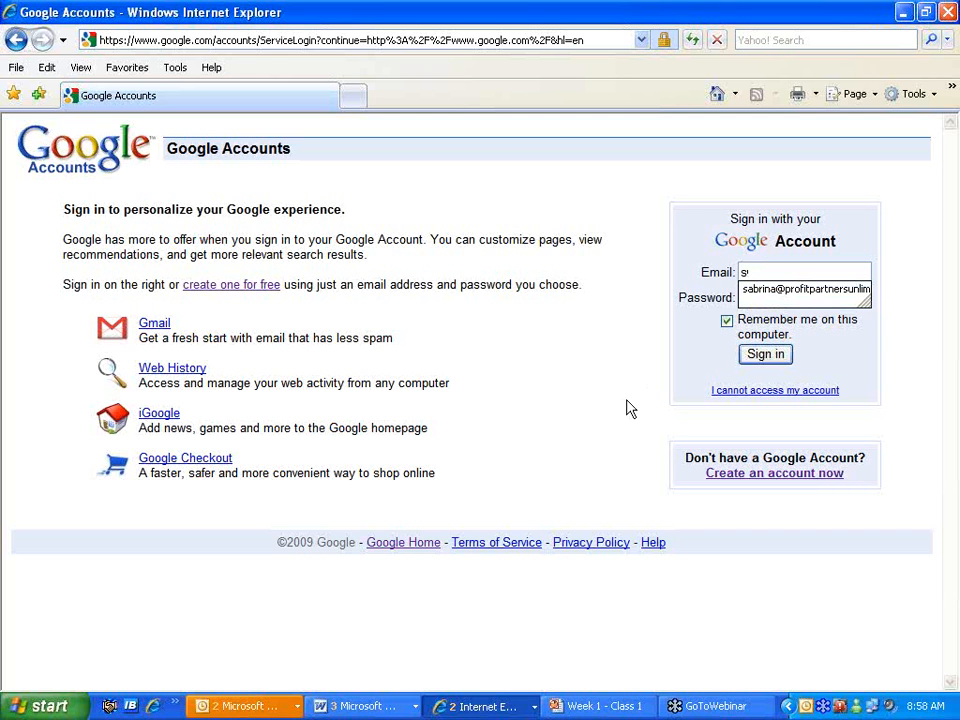
{"action": "left_click", "coordinate": [778, 290]}
{"action": "left_click", "coordinate": [780, 354]}
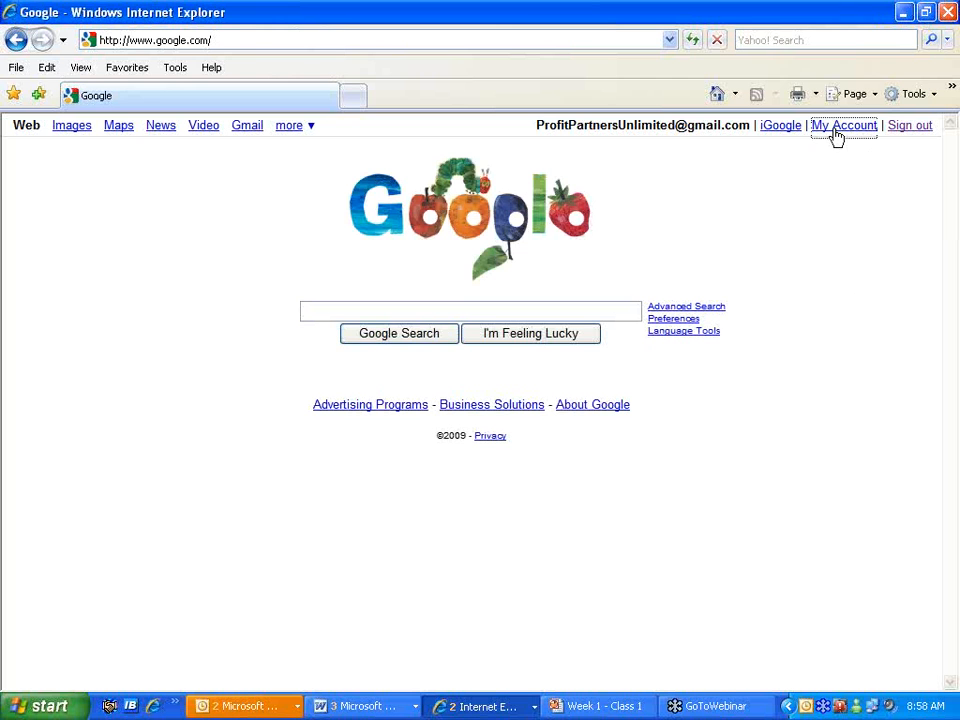
- Open Google Alerts via My Account and start typing the person's first name as the search term
{"action": "left_click", "coordinate": [836, 131]}
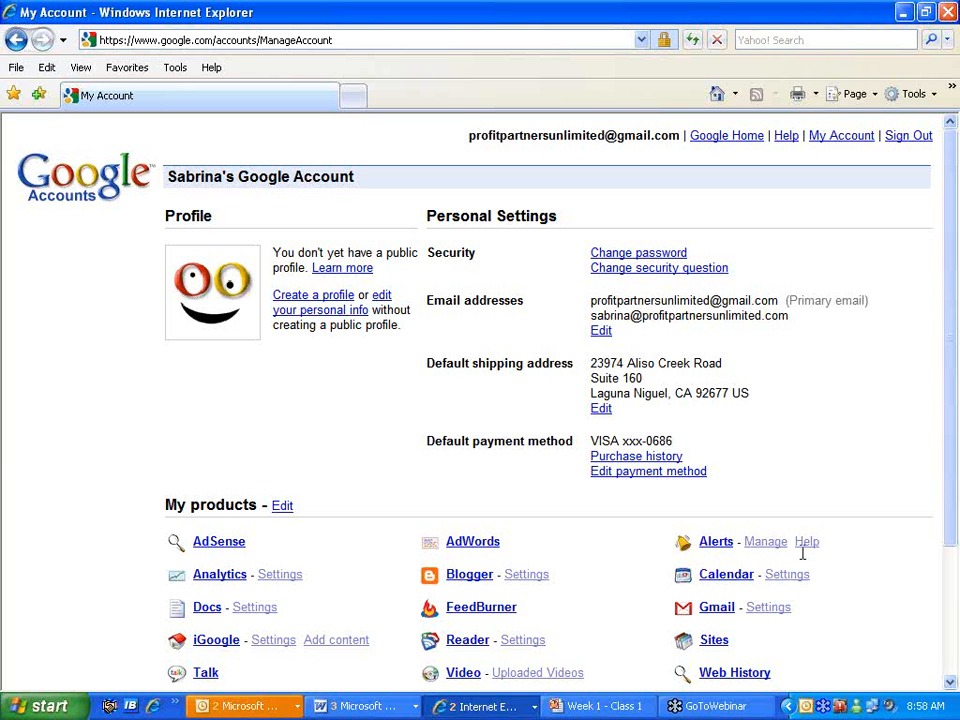
{"action": "left_click", "coordinate": [718, 546]}
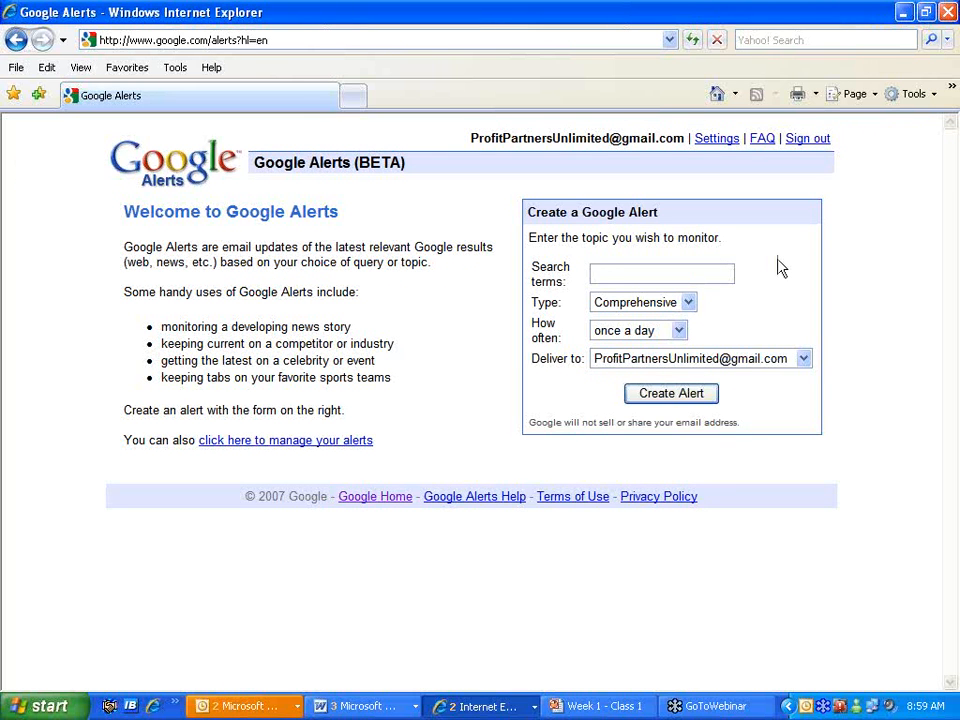
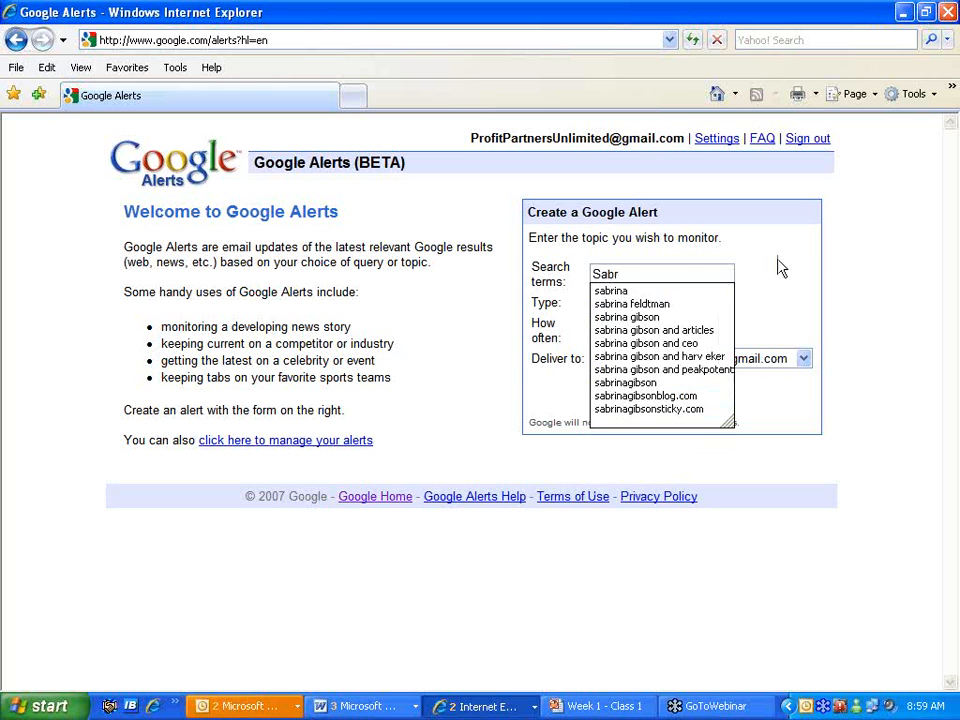
- Correct the search term to the person's full name enclosed in quotation marks
{"action": "key", "text": "BackSpace"}
{"action": "key", "text": "BackSpace"}
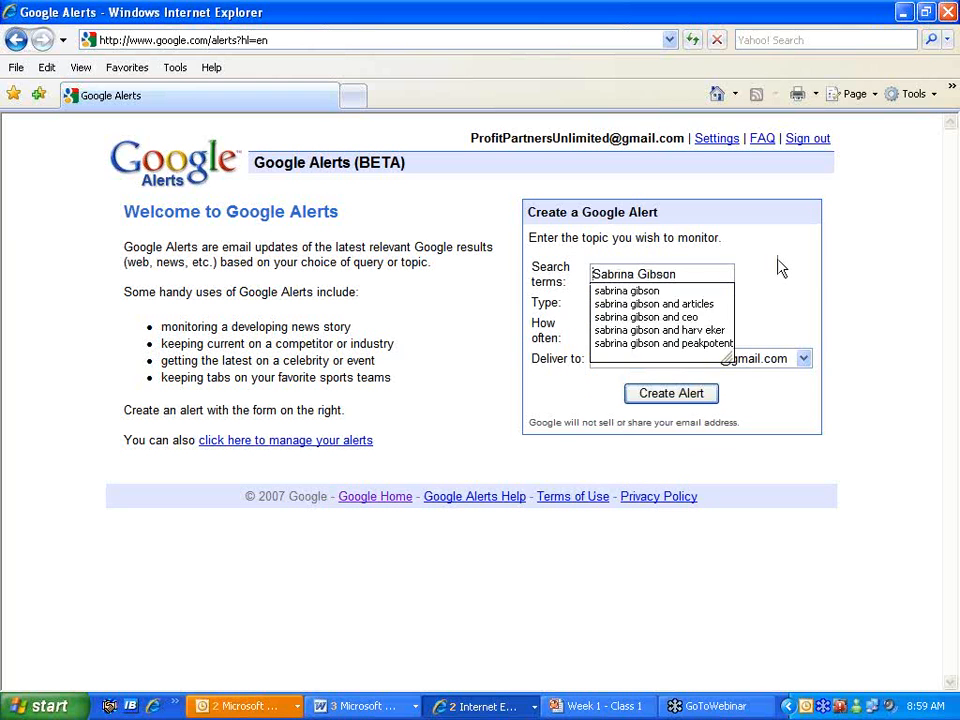
{"action": "key", "text": "Home"}
{"action": "type", "text": "\""}
{"action": "key", "text": "End"}
{"action": "type", "text": "\""}
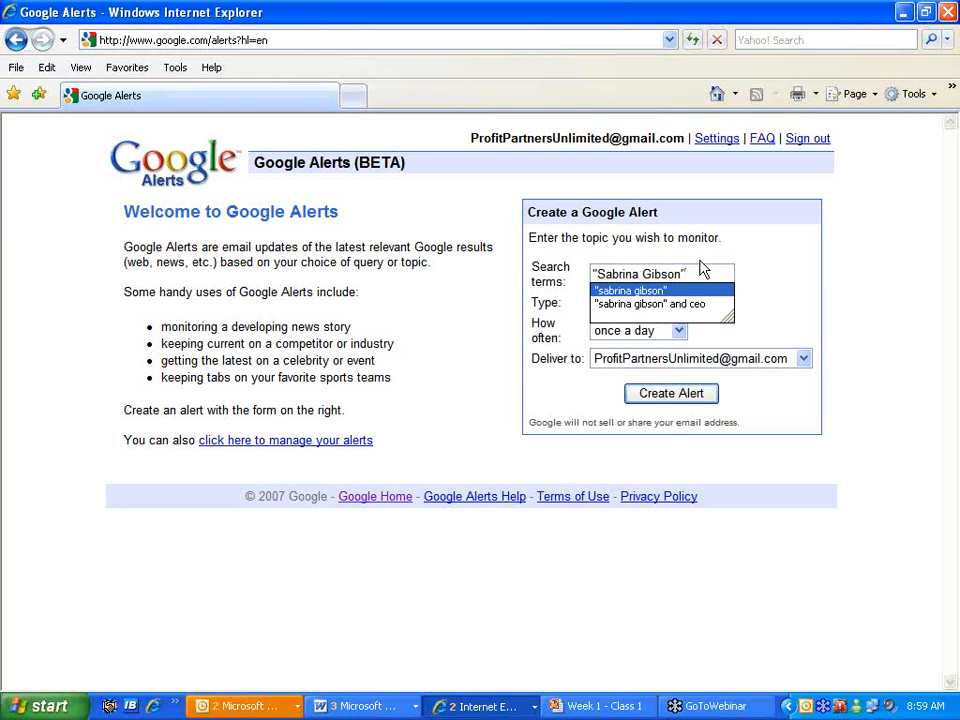
- Leave the alert type set to Comprehensive
{"action": "left_click", "coordinate": [716, 316]}
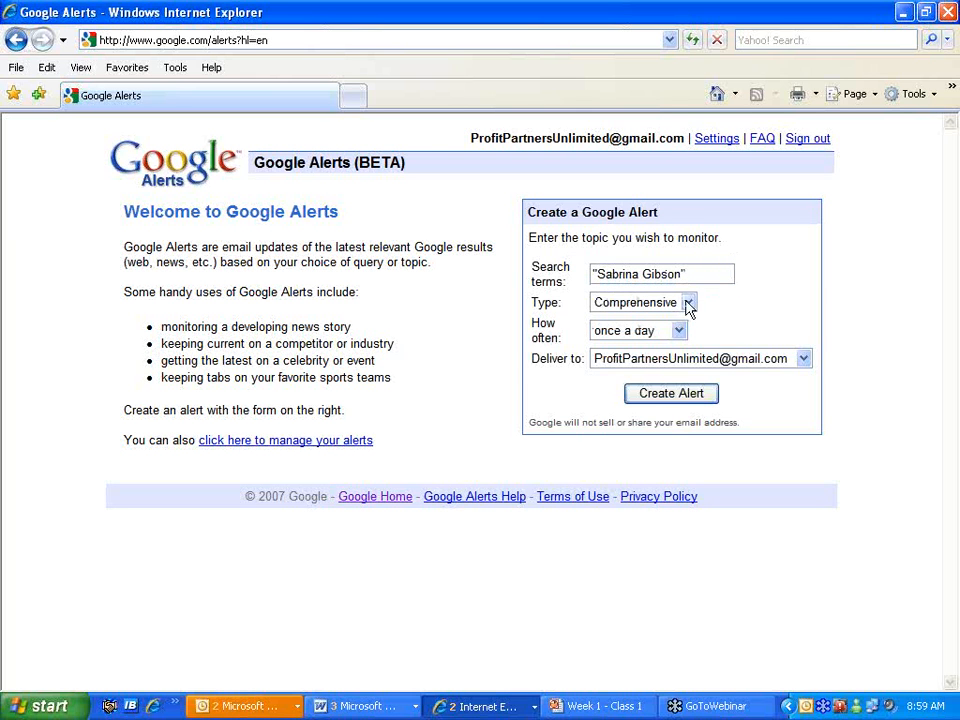
{"action": "left_click", "coordinate": [689, 304]}
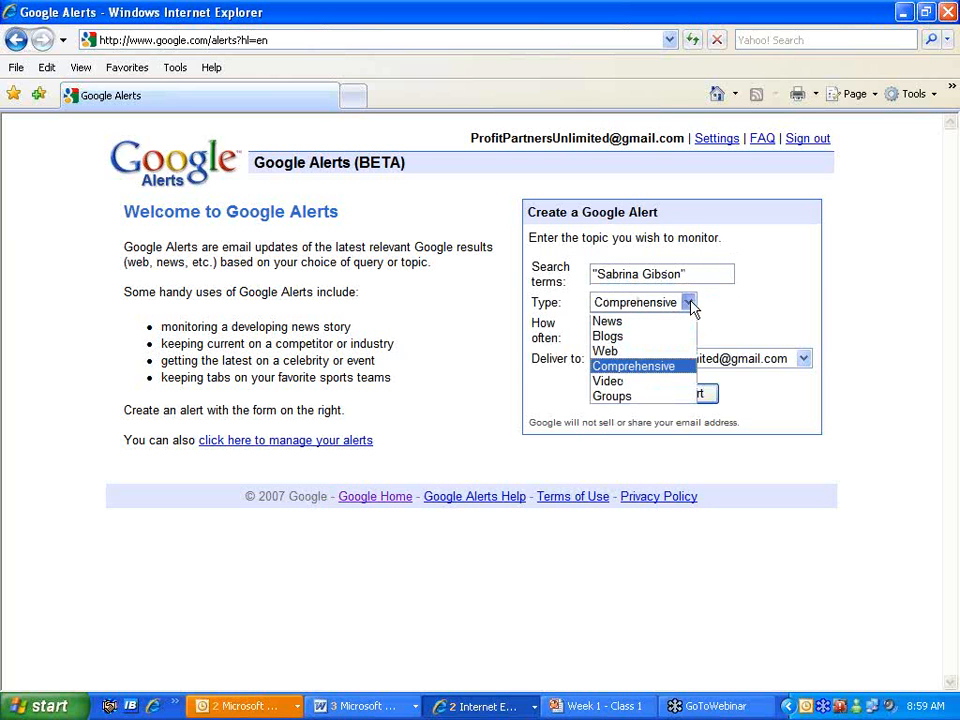
{"action": "left_click", "coordinate": [636, 366]}
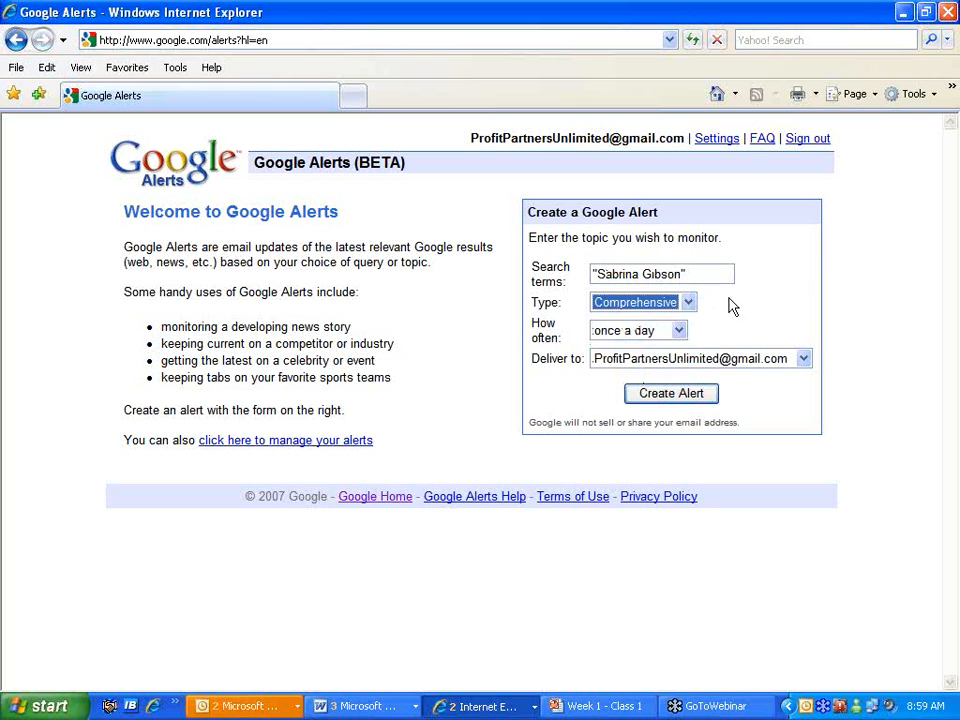
{"action": "left_click", "coordinate": [690, 304]}
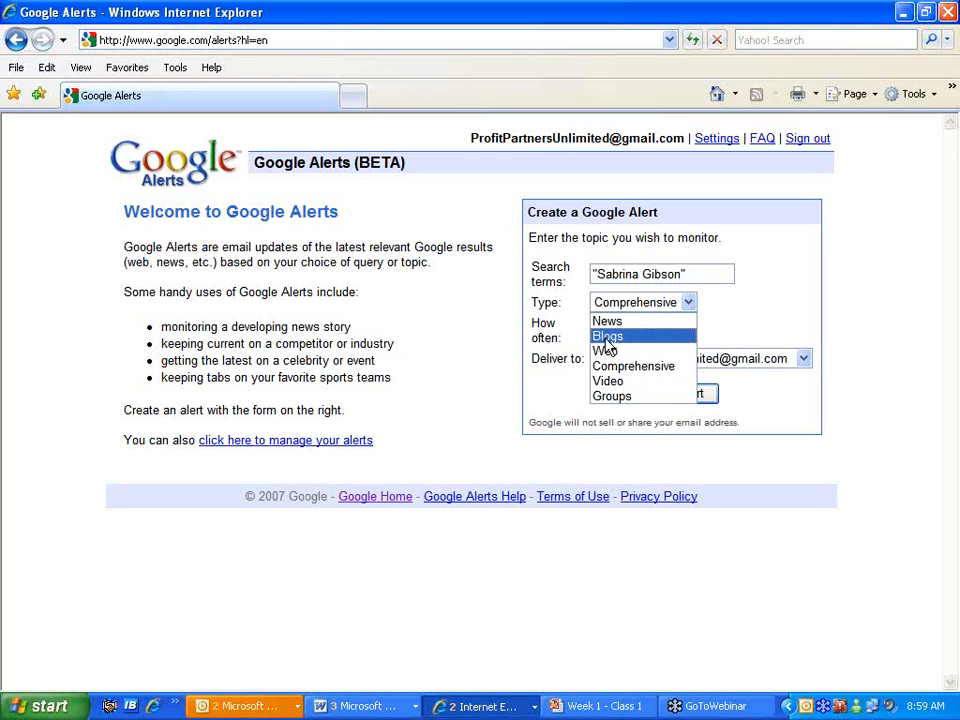
{"action": "left_click", "coordinate": [690, 306]}
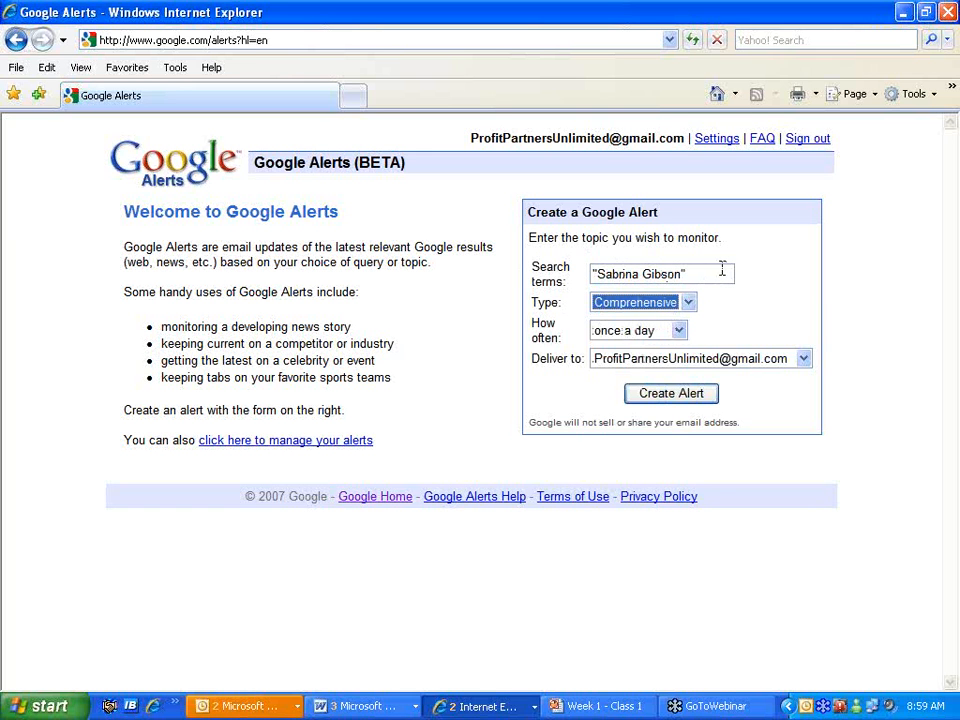
- Replace the term with 'Smart and Sticky', set once a week to the second address, and create it
{"action": "left_click_drag", "start_coordinate": [733, 273], "coordinate": [676, 268]}
{"action": "left_click", "coordinate": [606, 280]}
{"action": "type", "text": "S"}
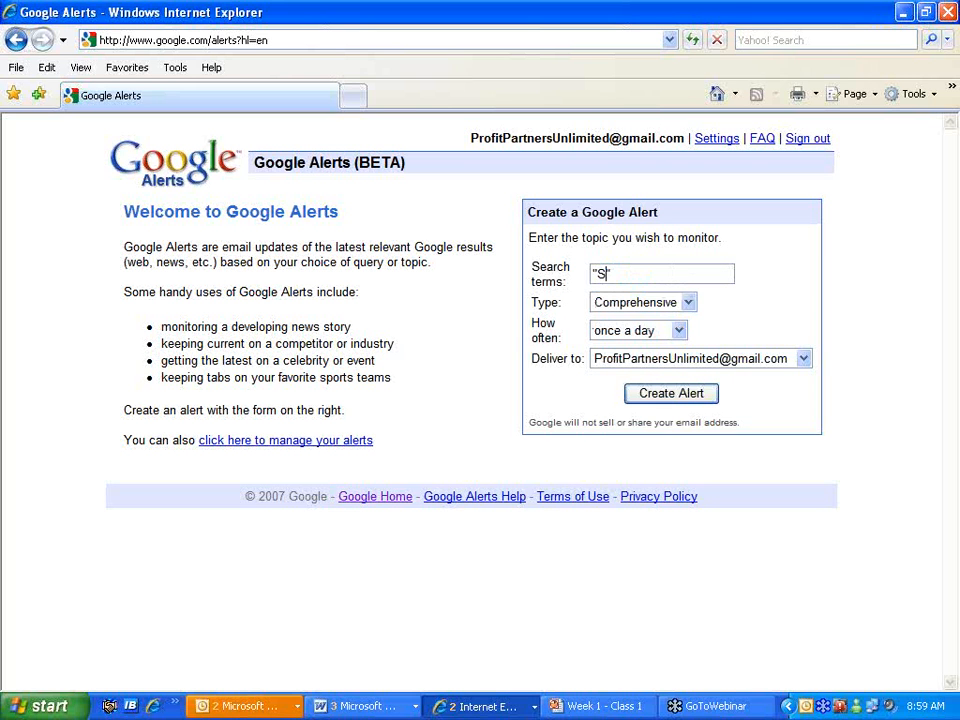
{"action": "type", "text": "mart and Sticky"}
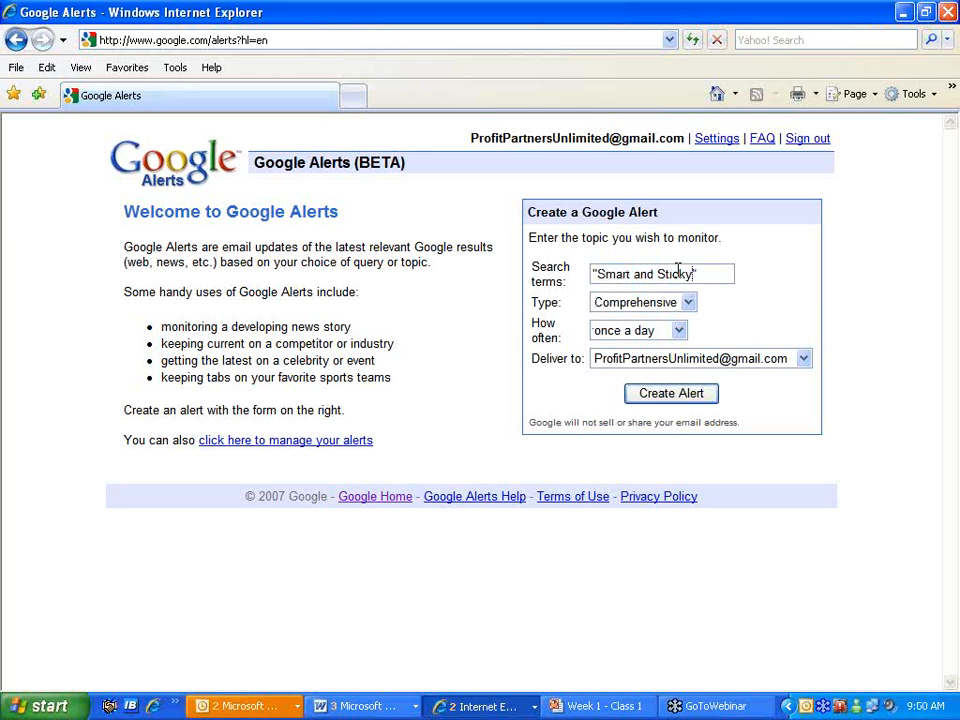
{"action": "left_click", "coordinate": [679, 331]}
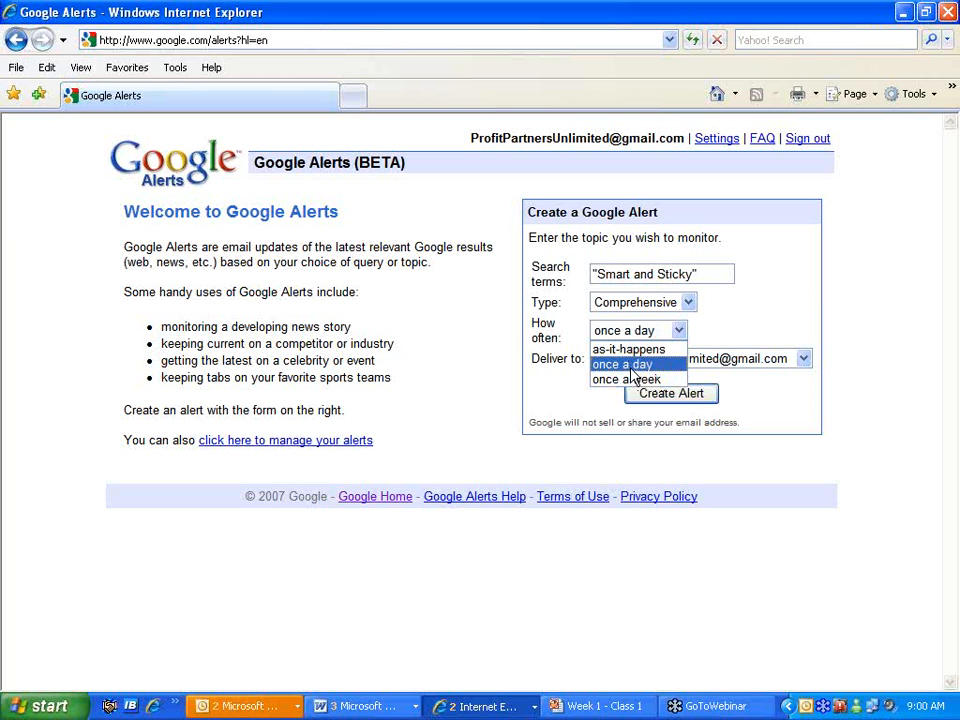
{"action": "left_click", "coordinate": [632, 379]}
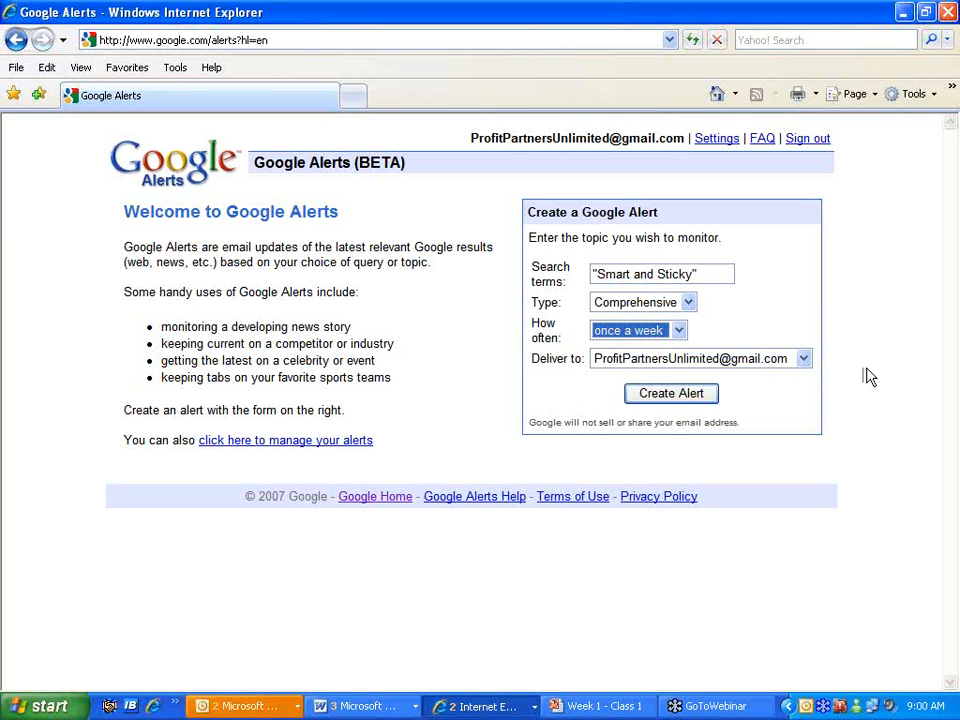
{"action": "left_click", "coordinate": [803, 360]}
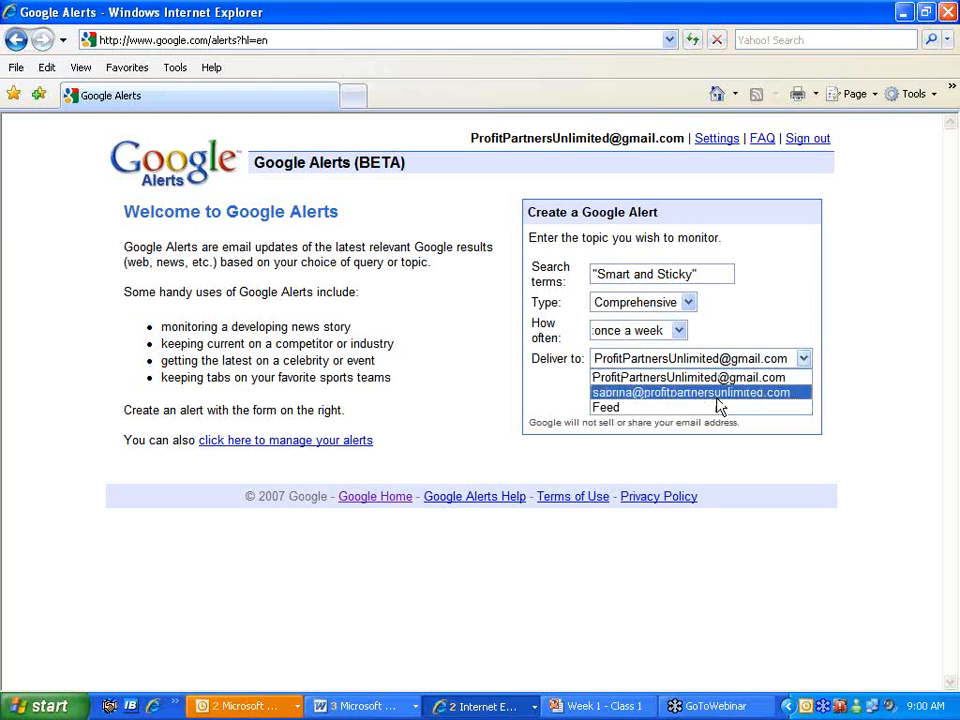
{"action": "left_click", "coordinate": [629, 394]}
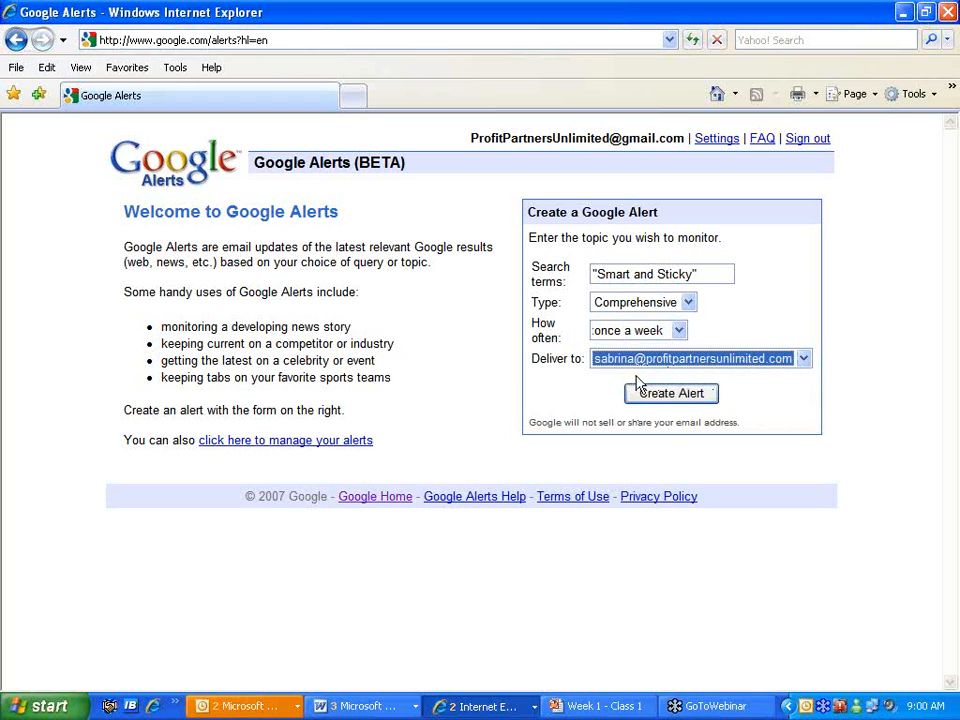
{"action": "left_click", "coordinate": [667, 396]}
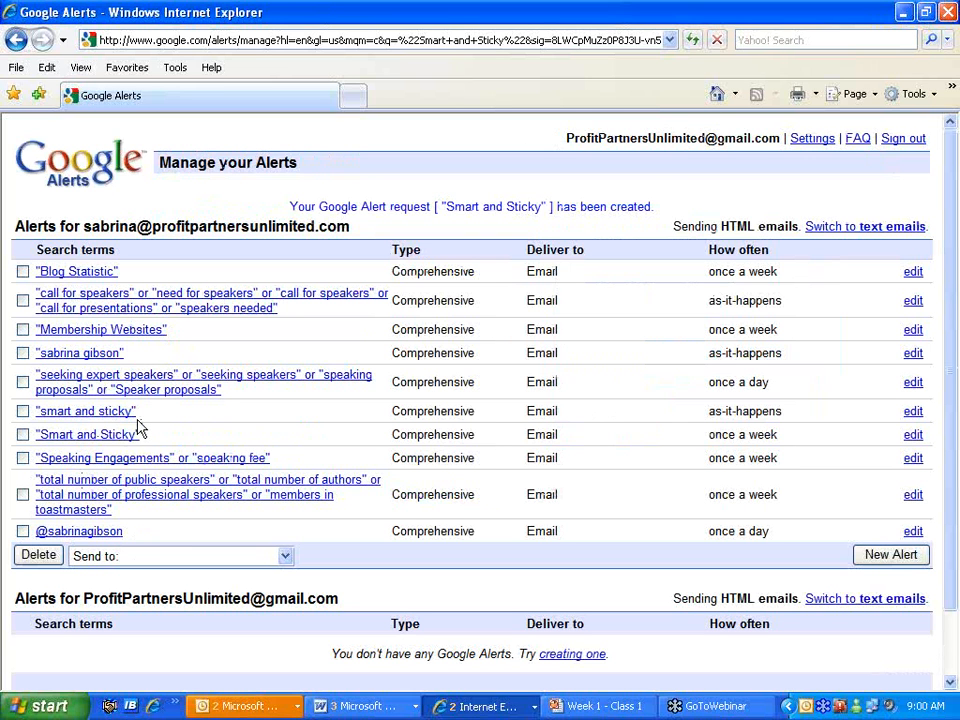
- Delete the lowercase 'smart and sticky' alert and the 'Blog Statistic' alert
{"action": "left_click", "coordinate": [22, 411]}
{"action": "left_click", "coordinate": [38, 555]}
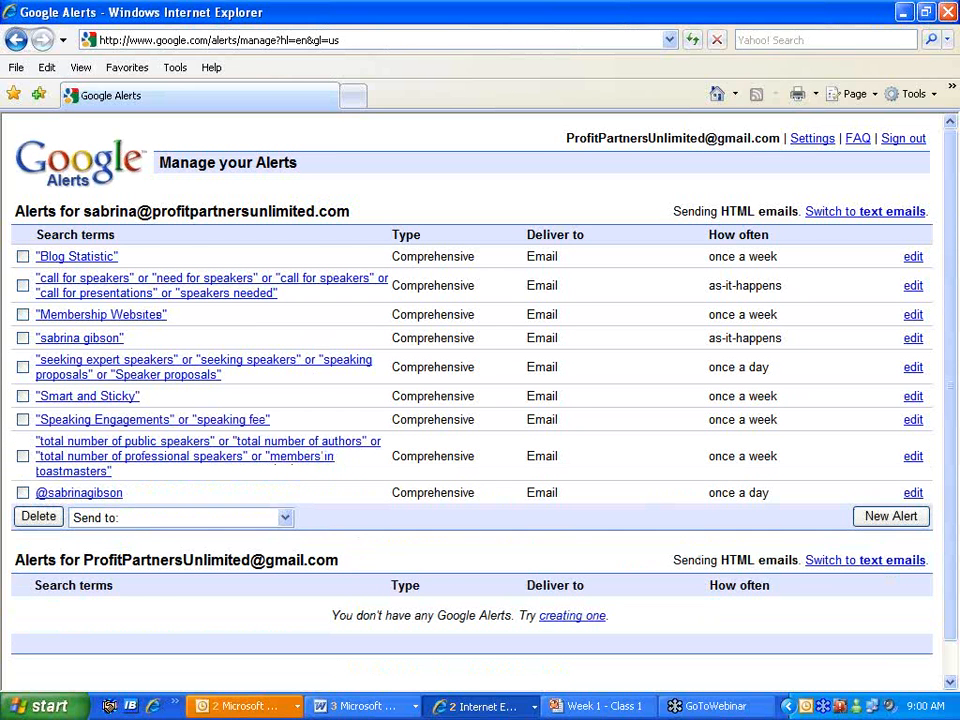
{"action": "left_click", "coordinate": [913, 256]}
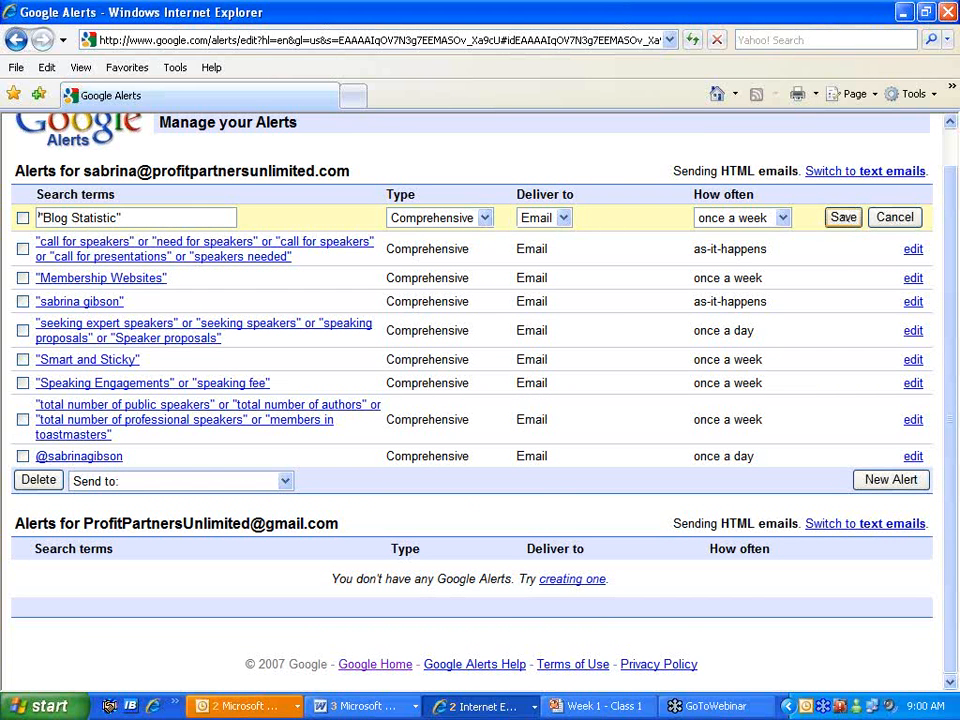
{"action": "left_click", "coordinate": [895, 218]}
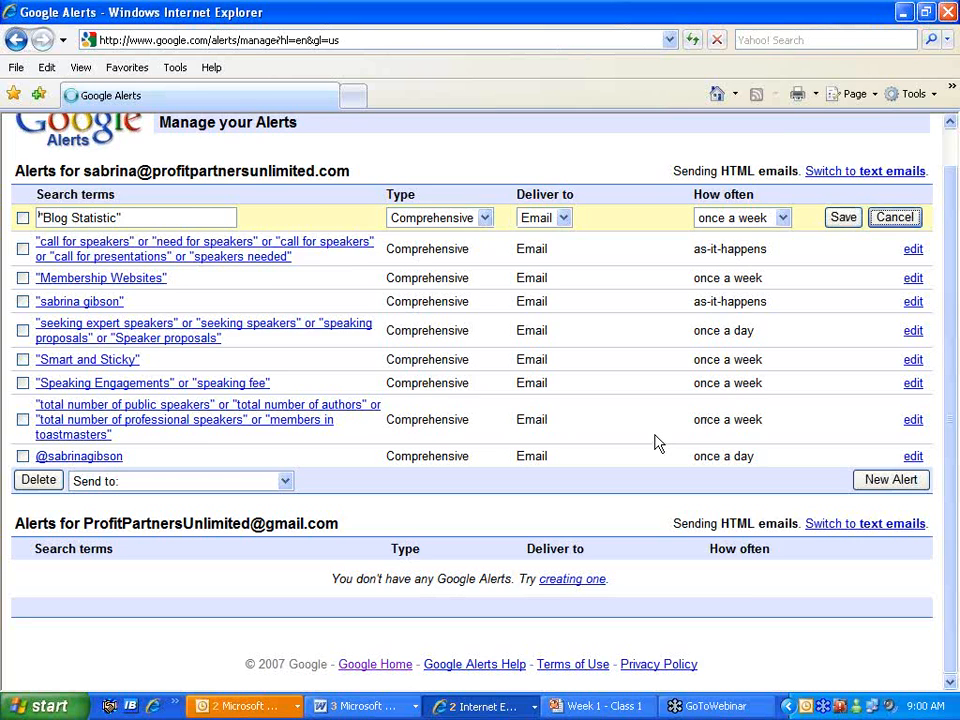
{"action": "left_click", "coordinate": [23, 257]}
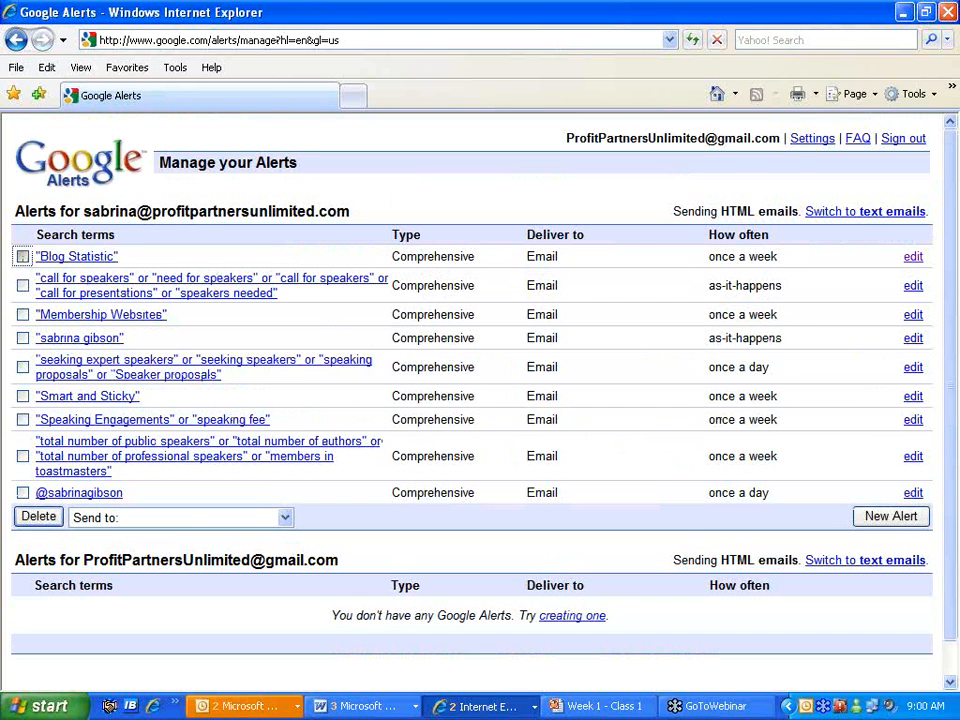
{"action": "left_click", "coordinate": [50, 516]}
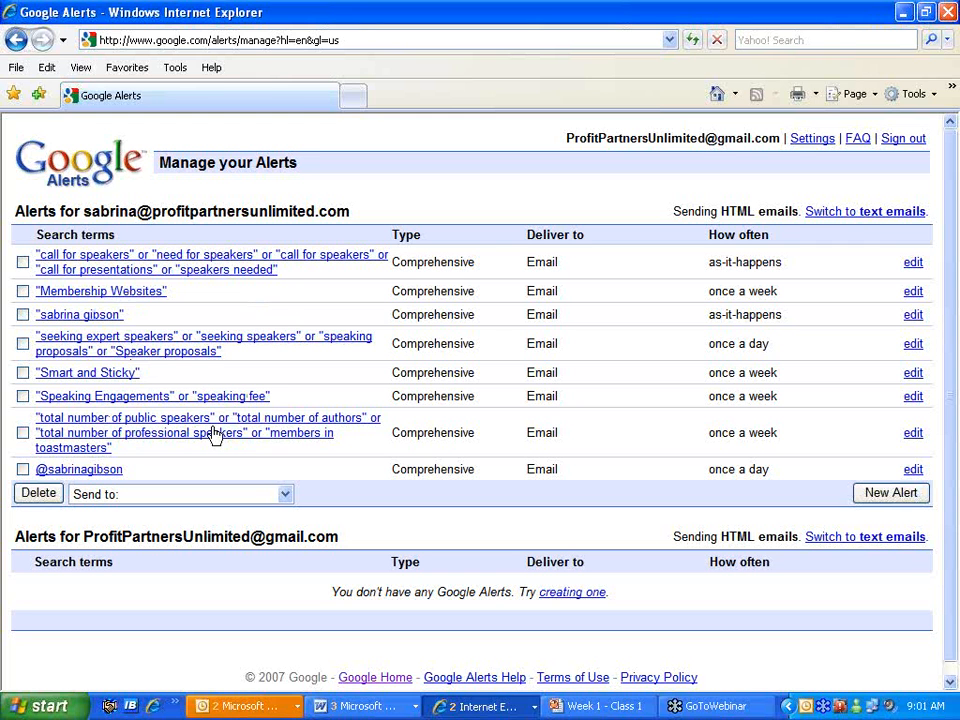
- Create a new as-it-happens alert for the person's quoted name plus 'and ceo'
{"action": "left_click", "coordinate": [897, 496]}
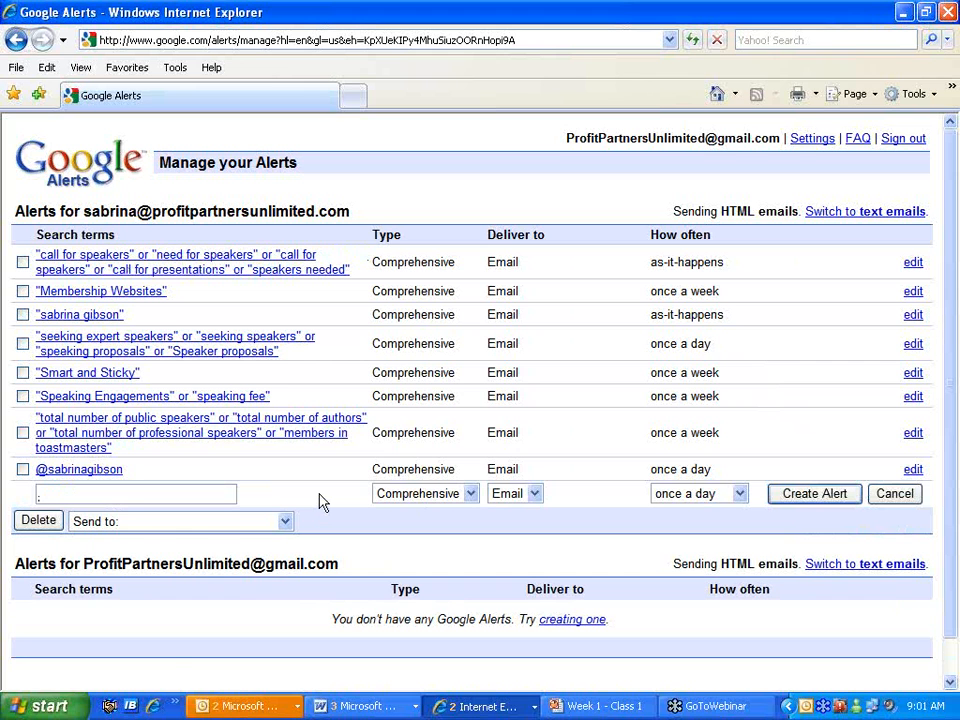
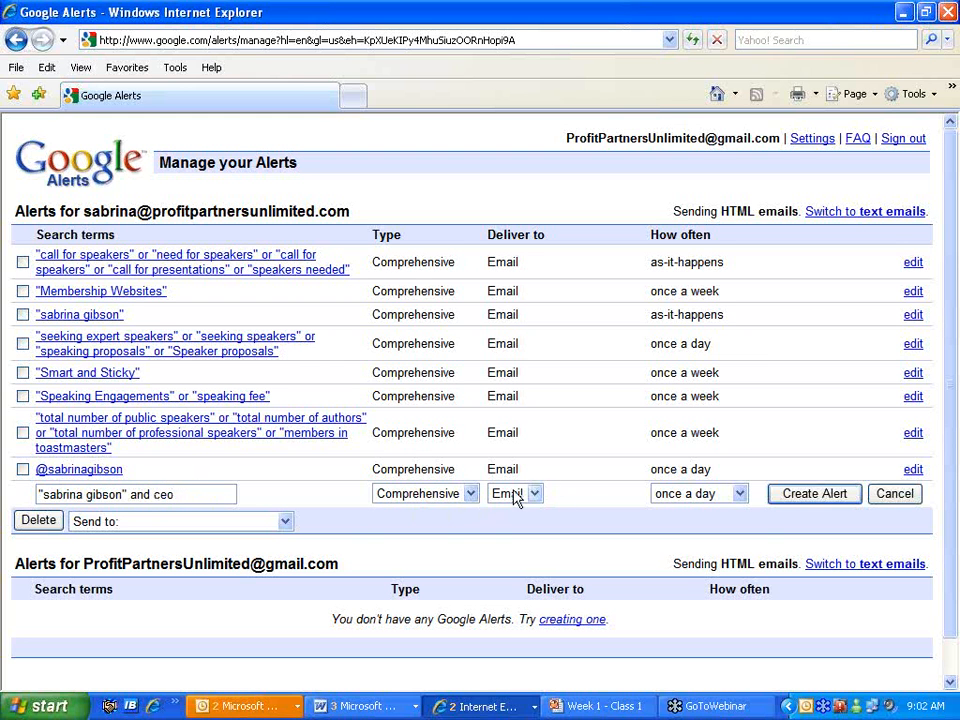
{"action": "left_click", "coordinate": [740, 493]}
{"action": "left_click", "coordinate": [732, 512]}
{"action": "left_click", "coordinate": [785, 494]}
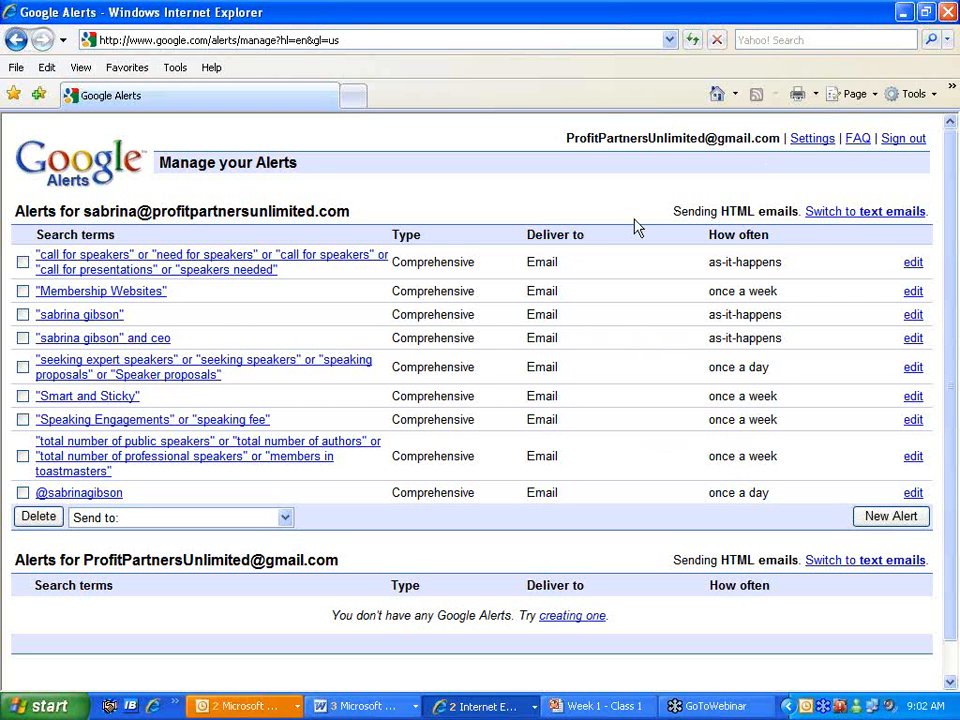
- Sign out of Google Alerts and switch back to the Week 1 - Class 1 presentation
{"action": "left_click", "coordinate": [895, 143]}
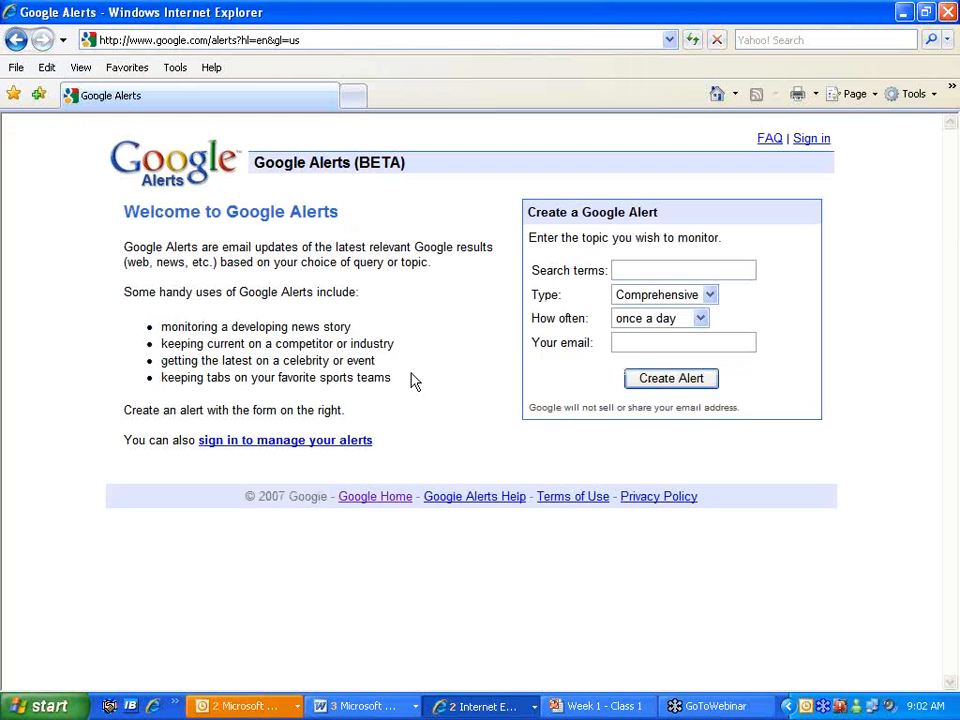
{"action": "left_click", "coordinate": [604, 704]}
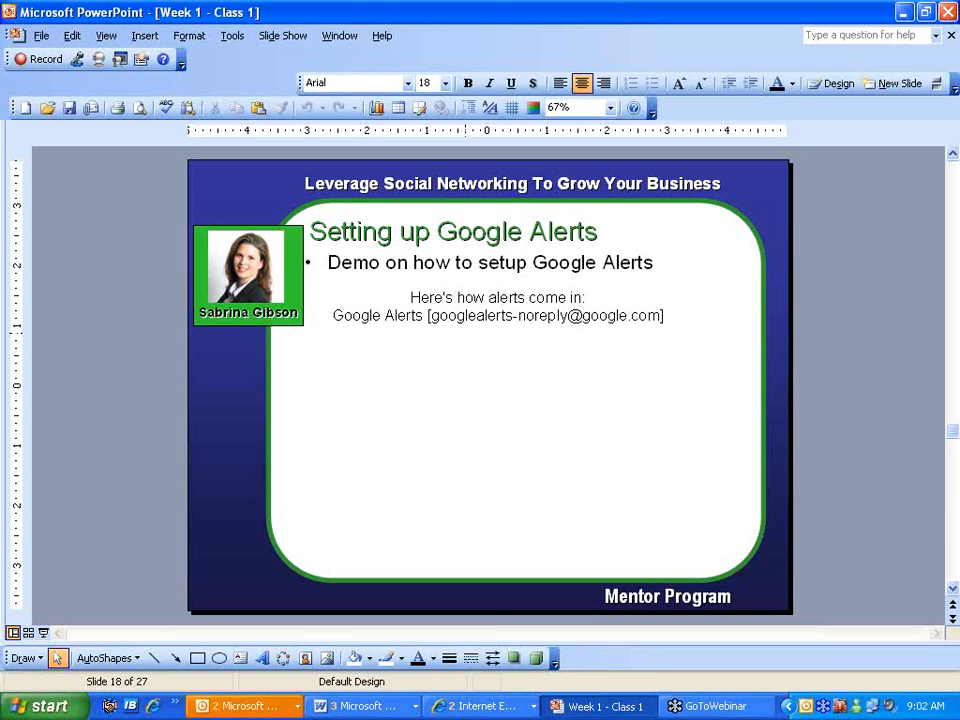
- Switch to Outlook's Sent Items window, then open and dismiss a blank new message
{"action": "left_click", "coordinate": [277, 710]}
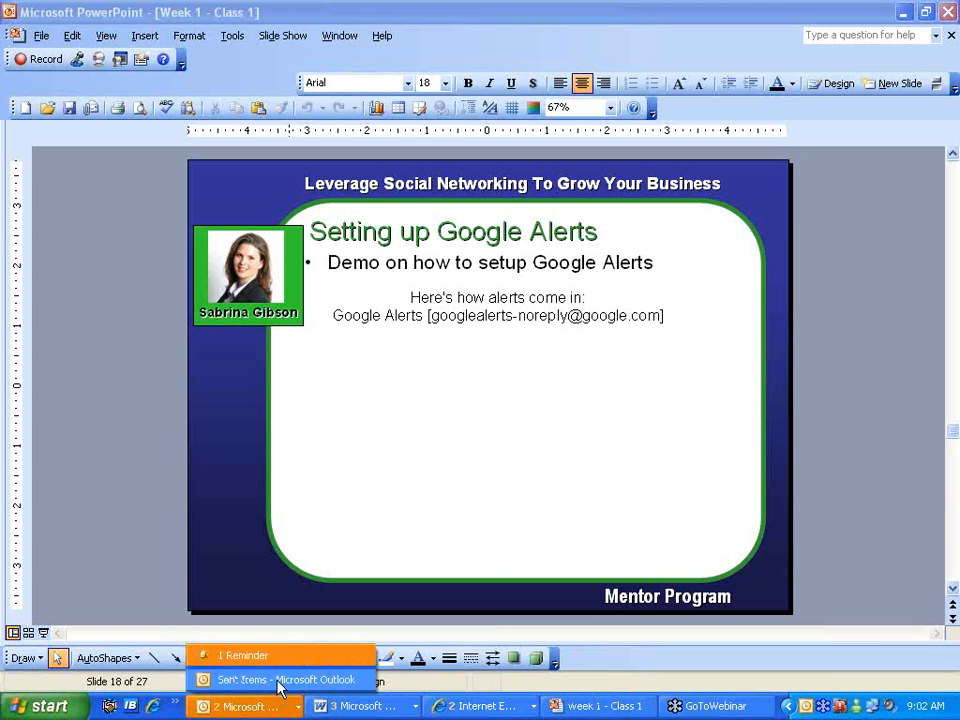
{"action": "left_click", "coordinate": [280, 680]}
{"action": "left_click", "coordinate": [34, 36]}
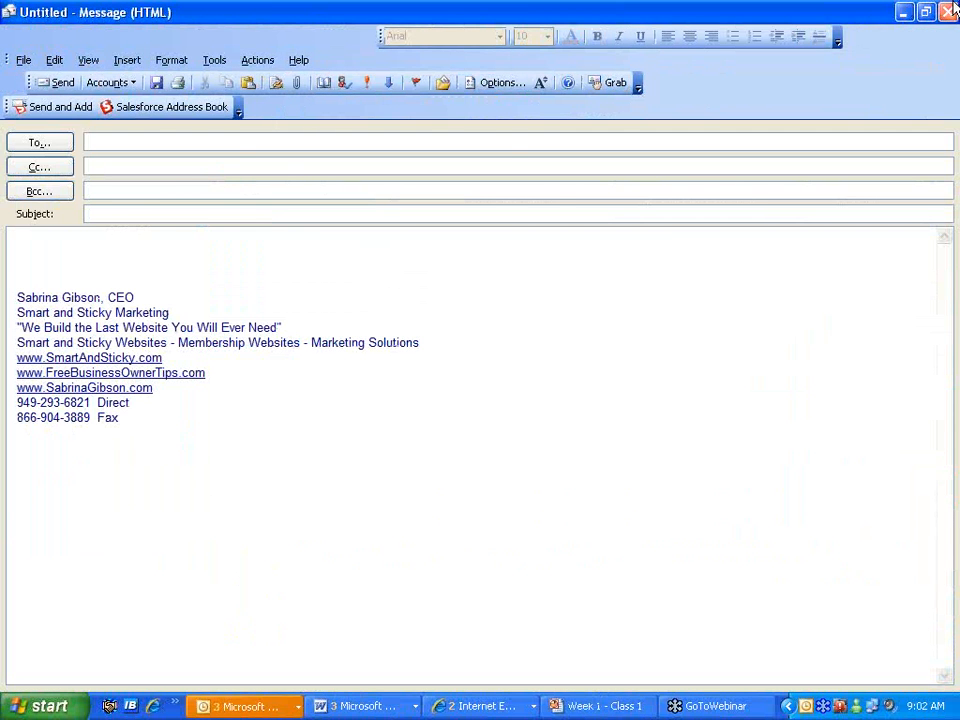
{"action": "key", "text": "Escape"}
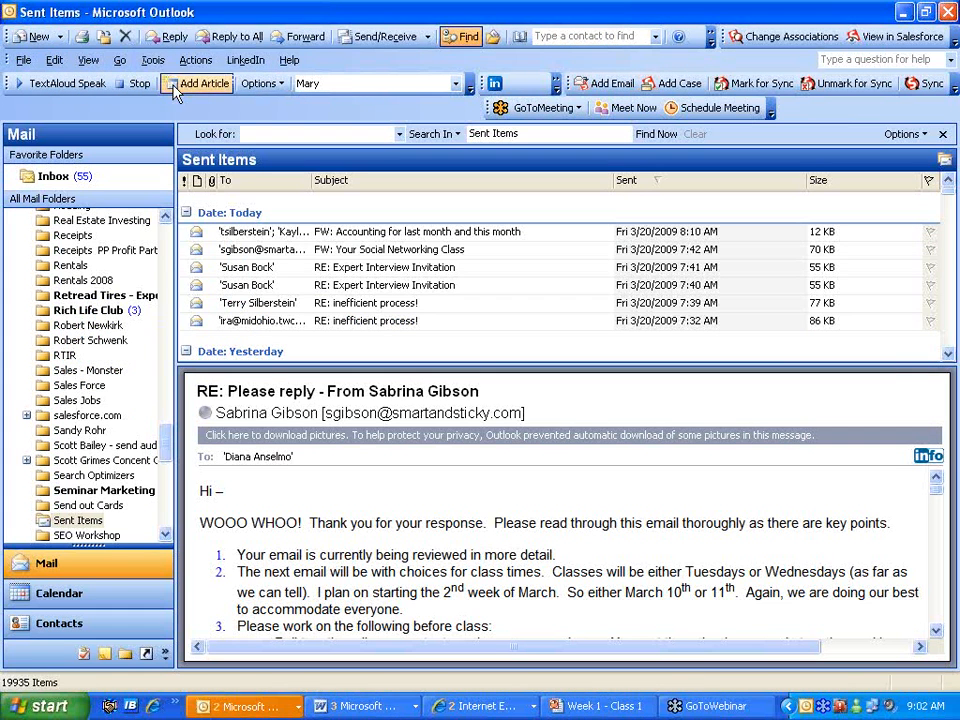
- Open Outlook's Tools > Rules and Alerts, cancel without changes, and return to the PowerPoint slide
{"action": "left_click", "coordinate": [152, 61]}
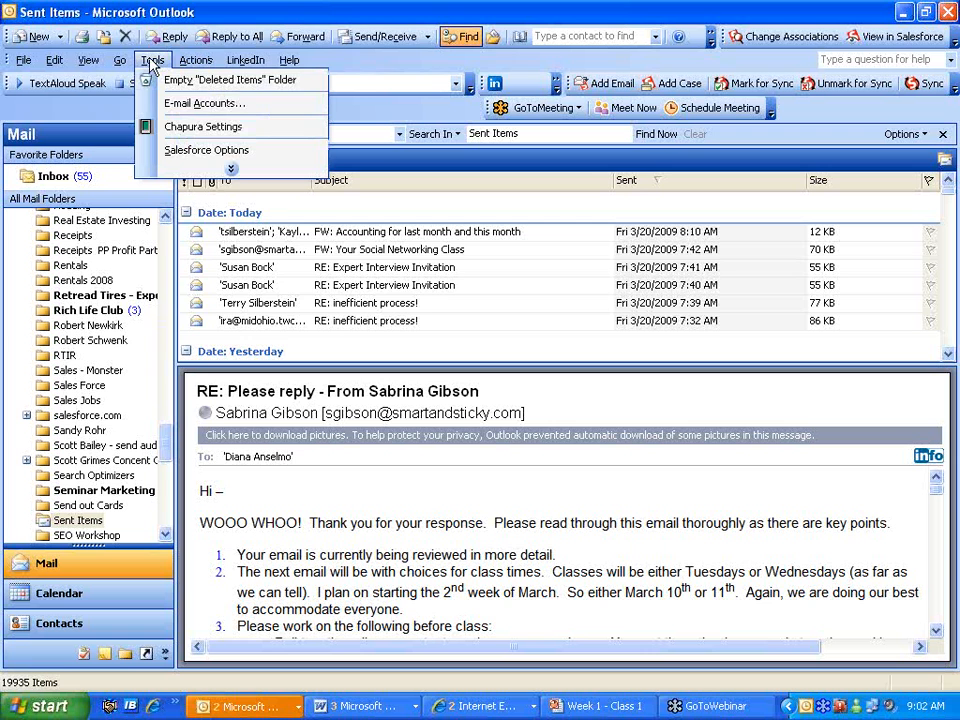
{"action": "left_click", "coordinate": [238, 170]}
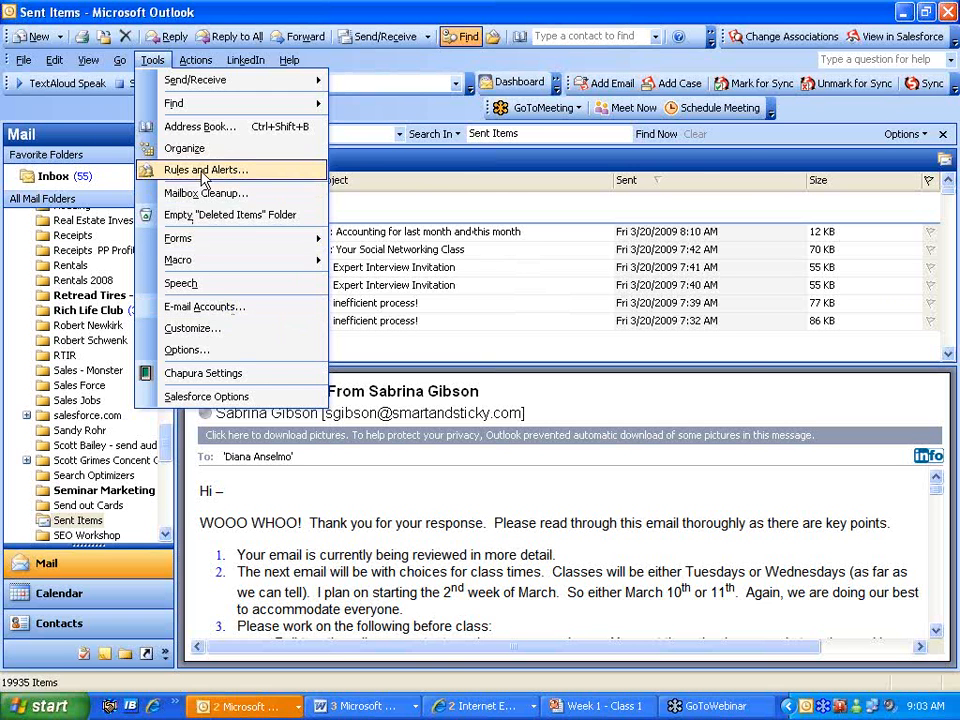
{"action": "left_click", "coordinate": [150, 170]}
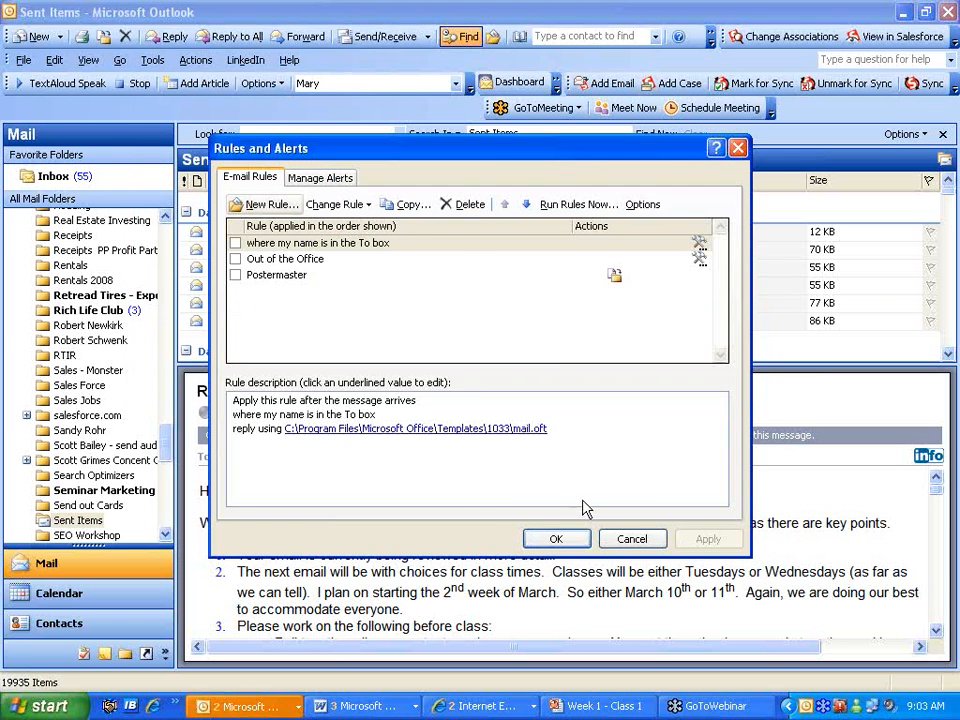
{"action": "left_click", "coordinate": [652, 544]}
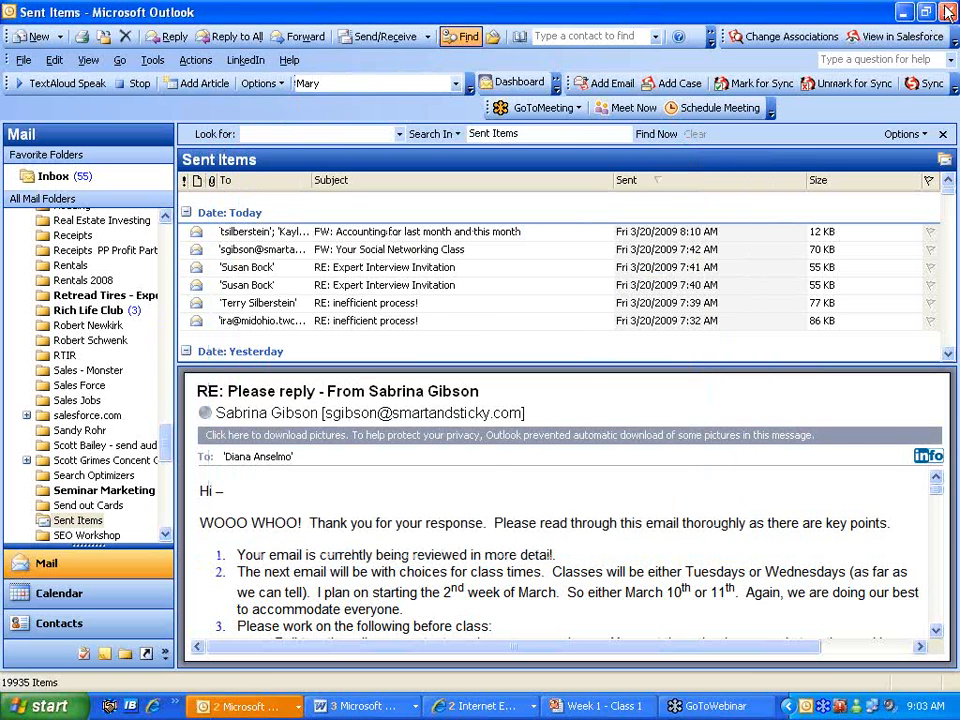
{"action": "key", "text": "alt+Tab"}
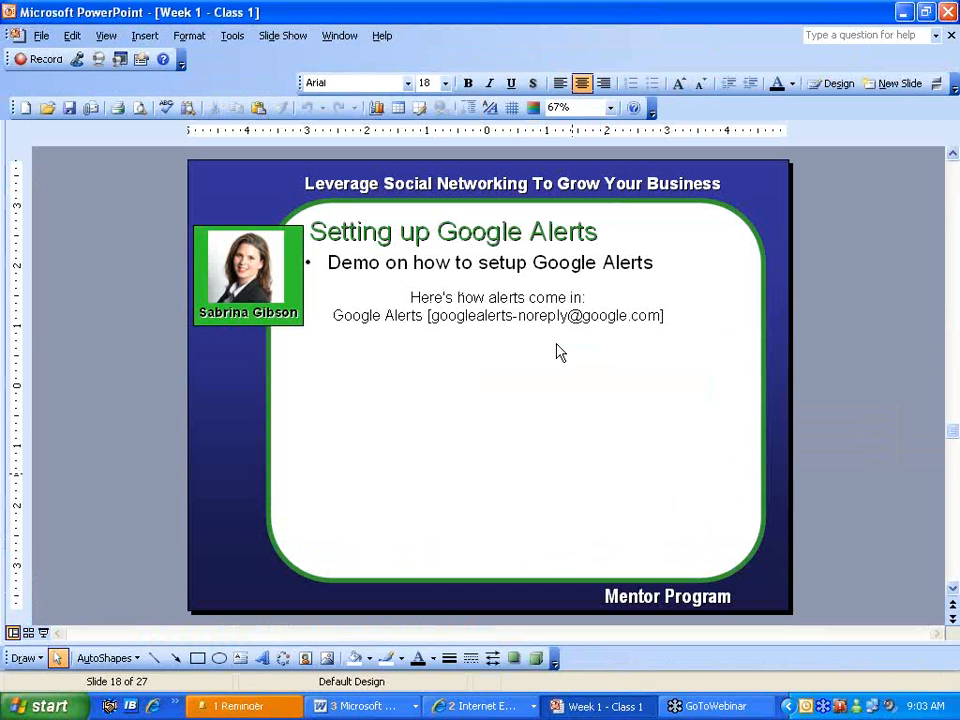